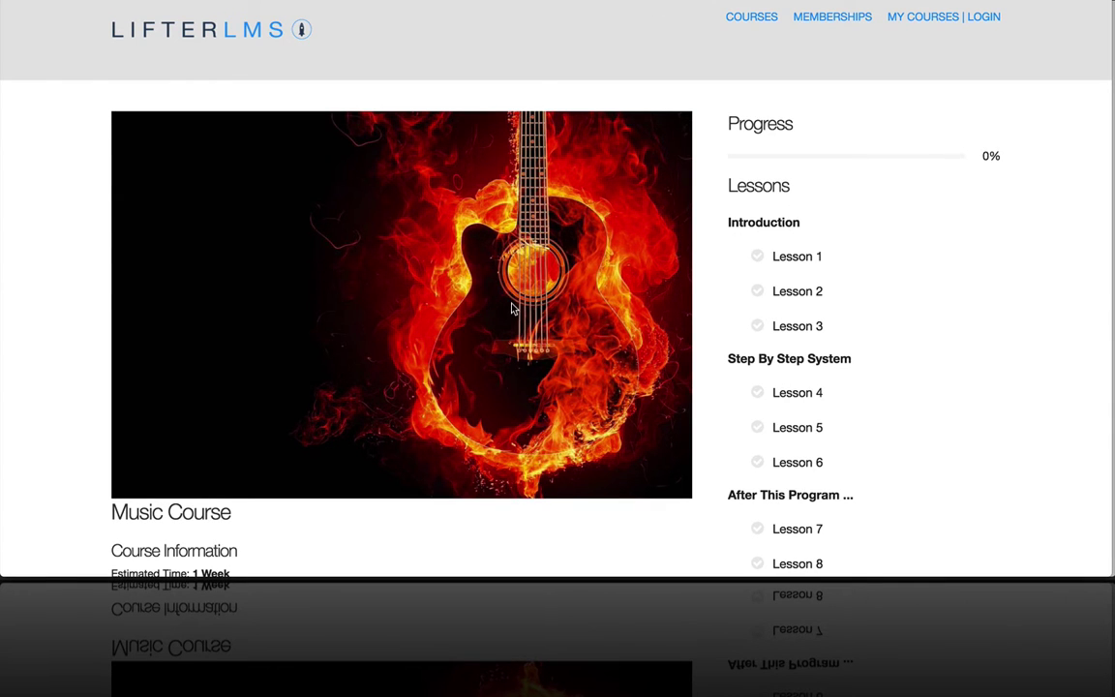
Start checkout for the Music Course One Time Payment plan.
scroll(512, 308, "down", 1)
scroll(512, 308, "down", 2)
scroll(512, 308, "down", 1)
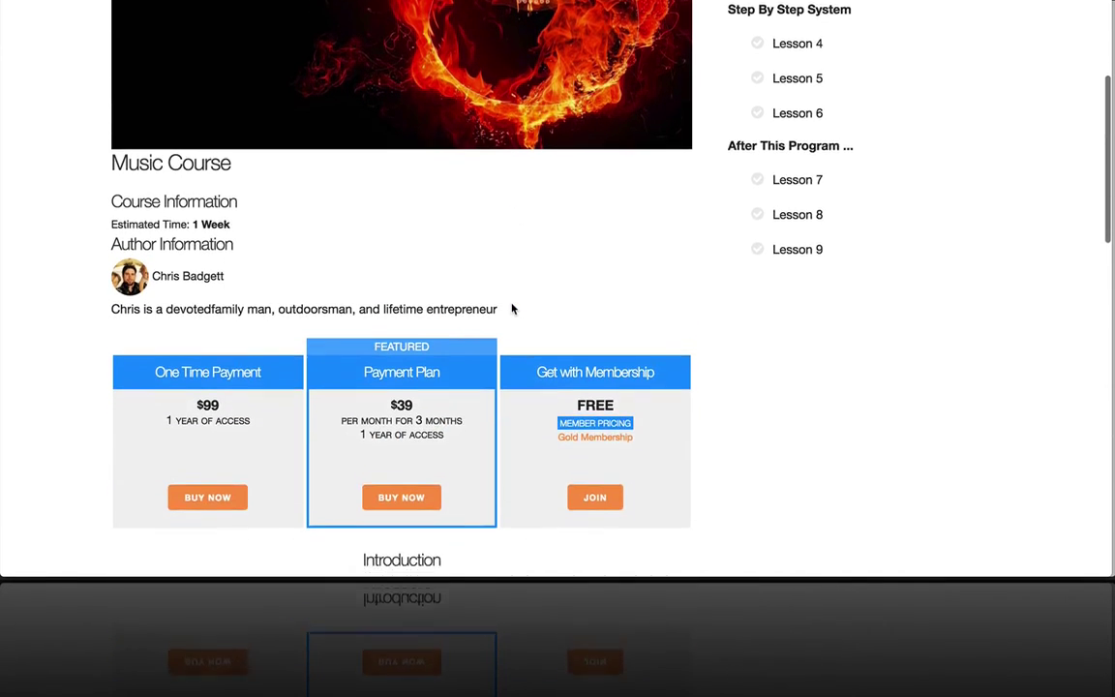
scroll(512, 308, "down", 1)
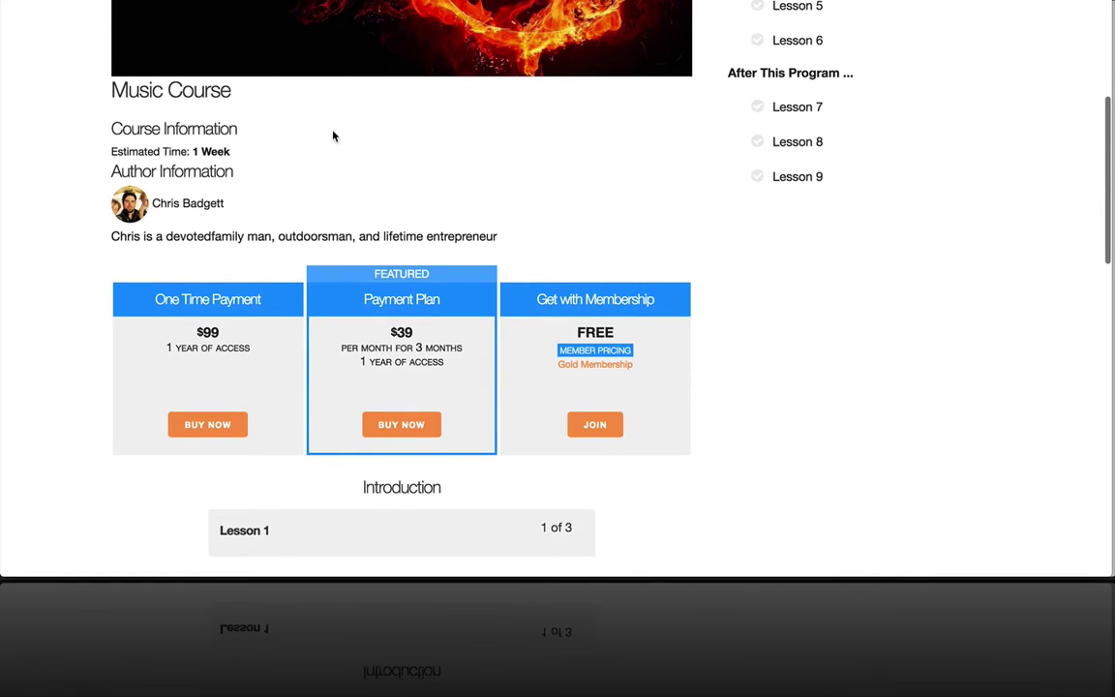
scroll(332, 136, "down", 1)
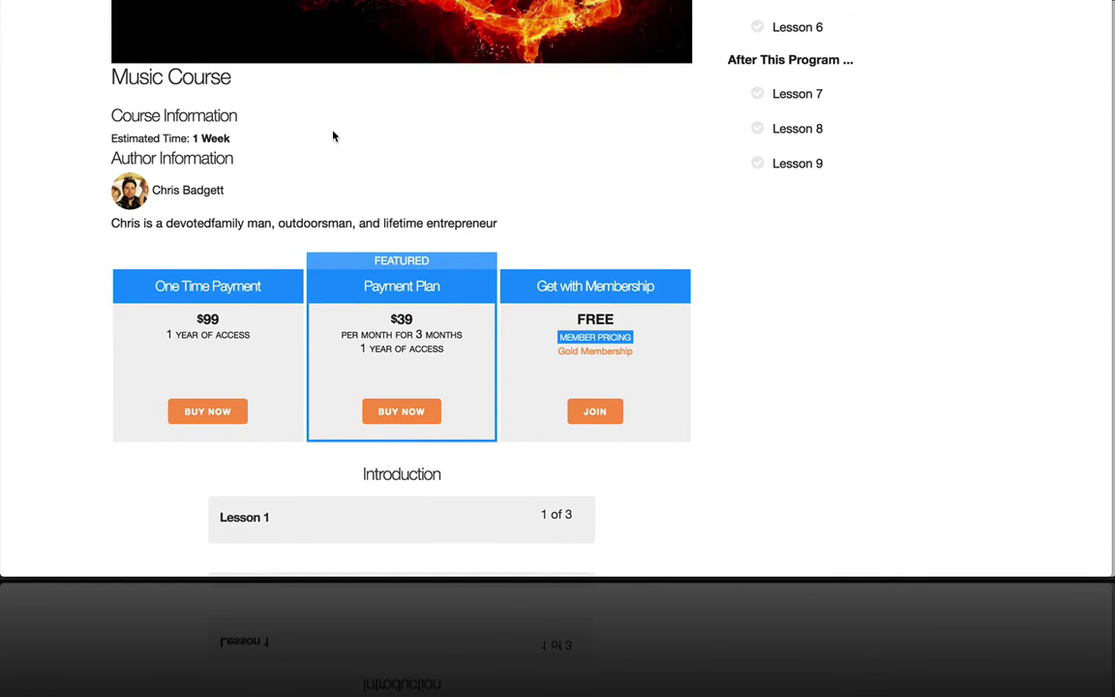
scroll(333, 137, "up", 1)
scroll(333, 137, "up", 4)
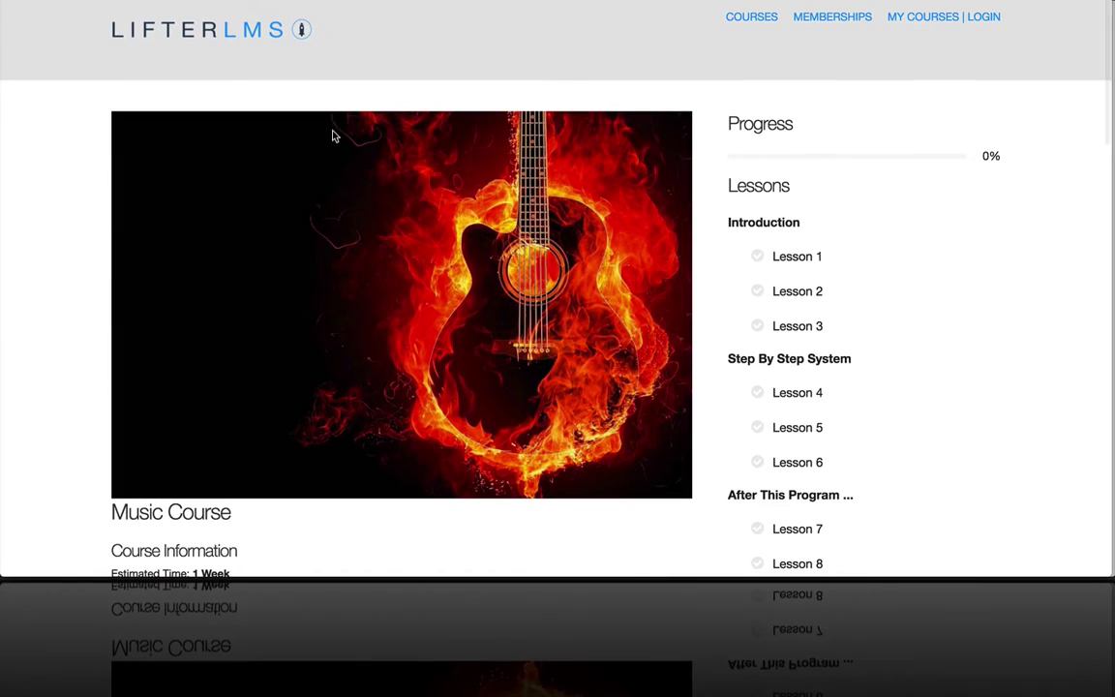
scroll(261, 303, "down", 5)
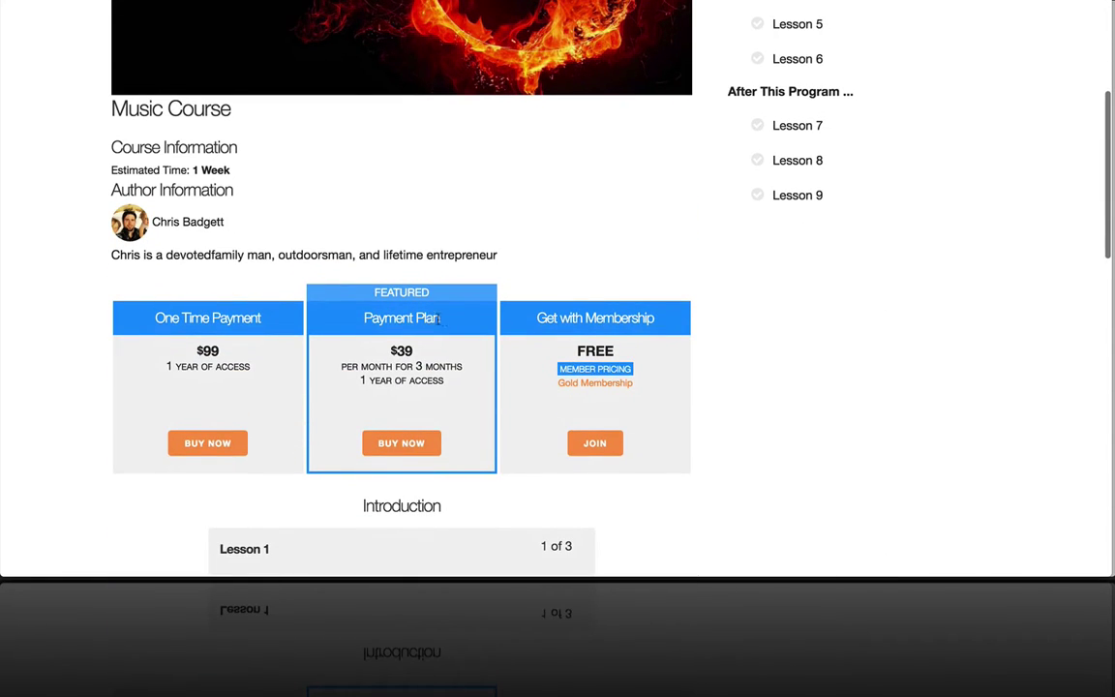
left_click(214, 445)
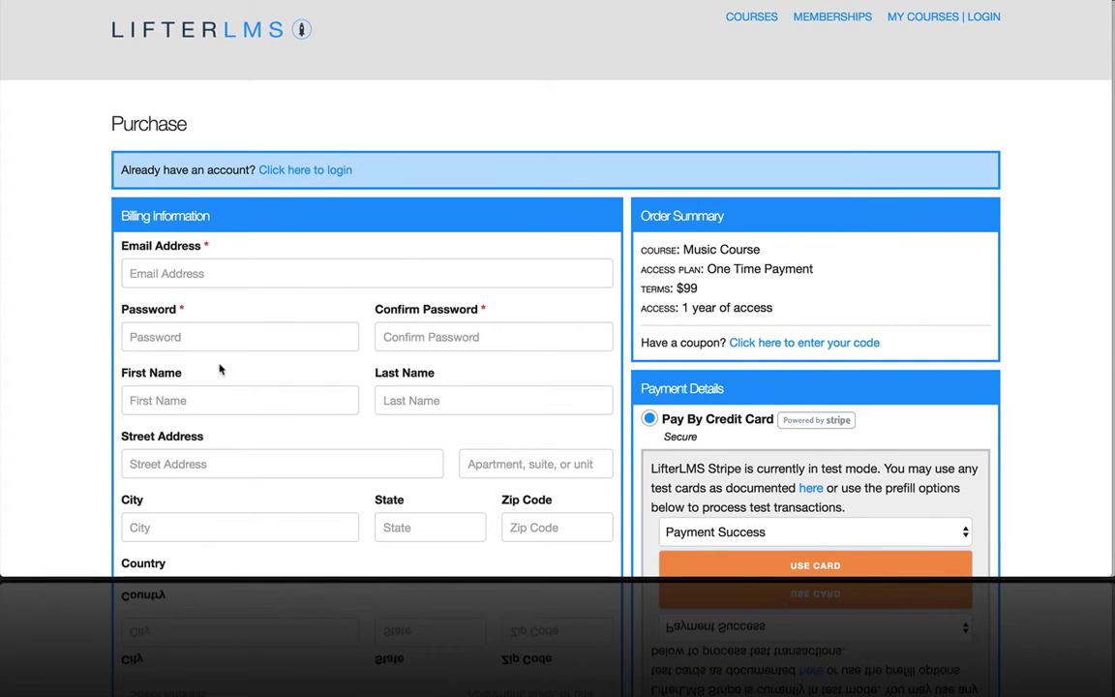
Choose Check, Cash, or Bank Transfer as the payment method on the $99 checkout.
scroll(418, 323, "down", 3)
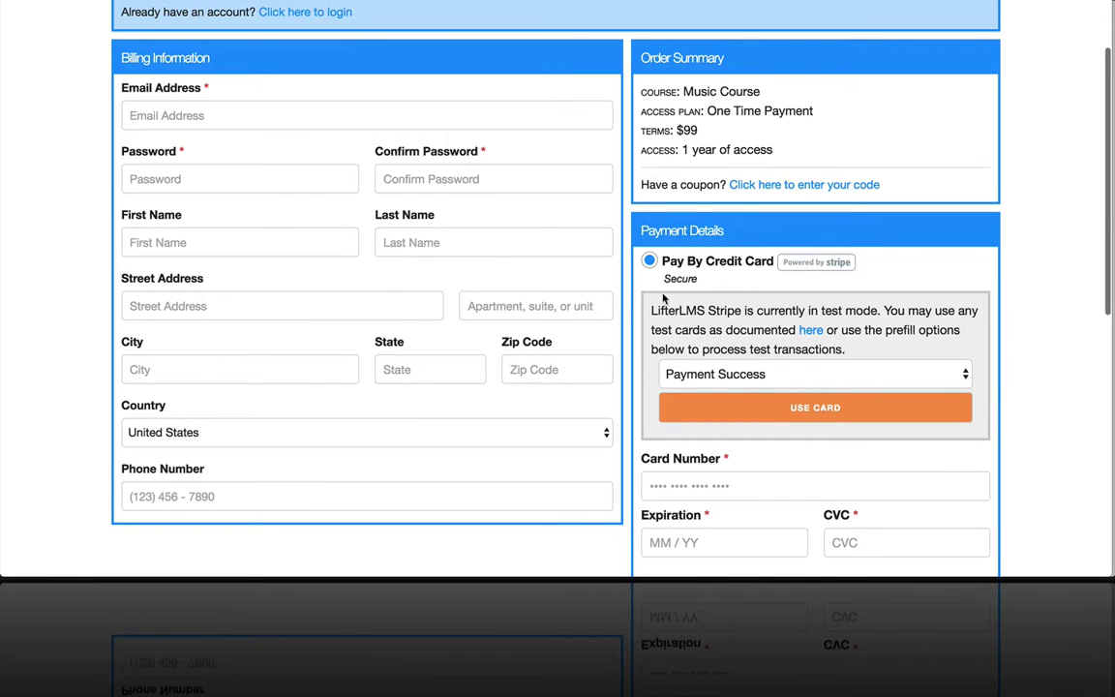
scroll(463, 306, "down", 5)
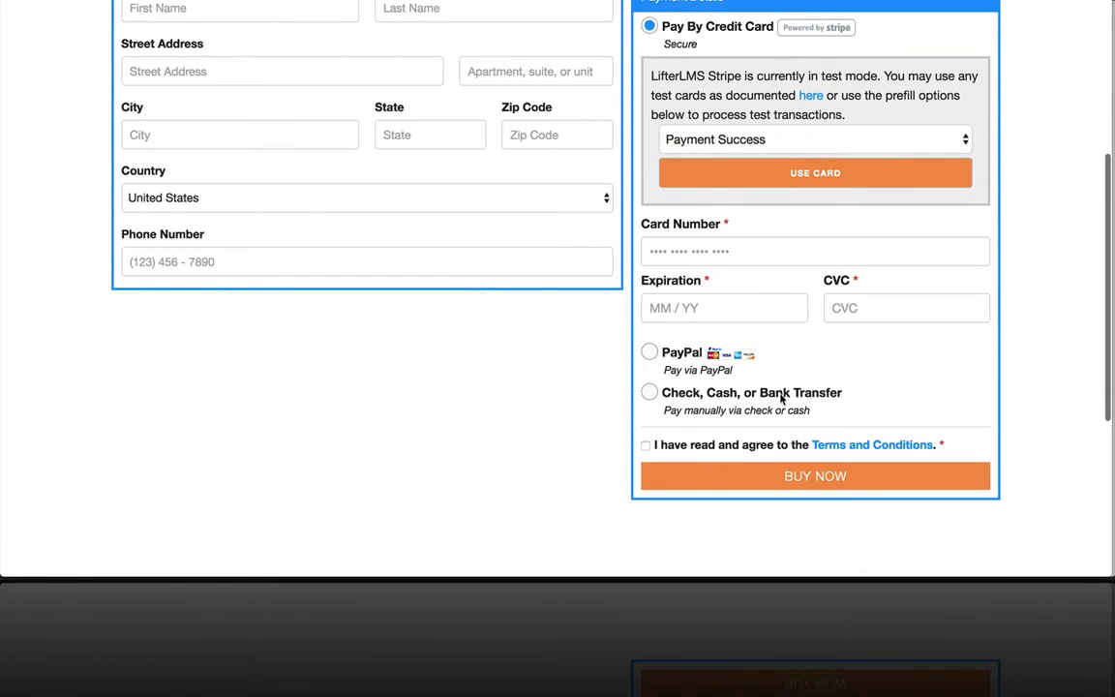
left_click(650, 391)
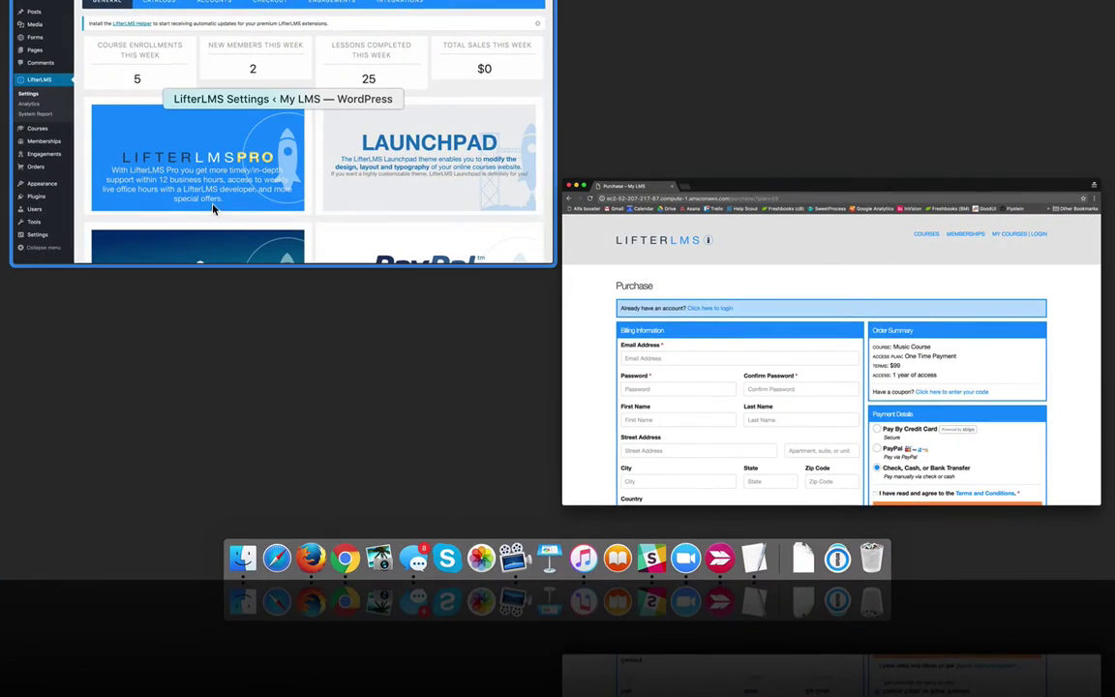
In the admin window, go to LifterLMS Checkout settings and scroll to the Manual gateway options.
left_click(208, 208)
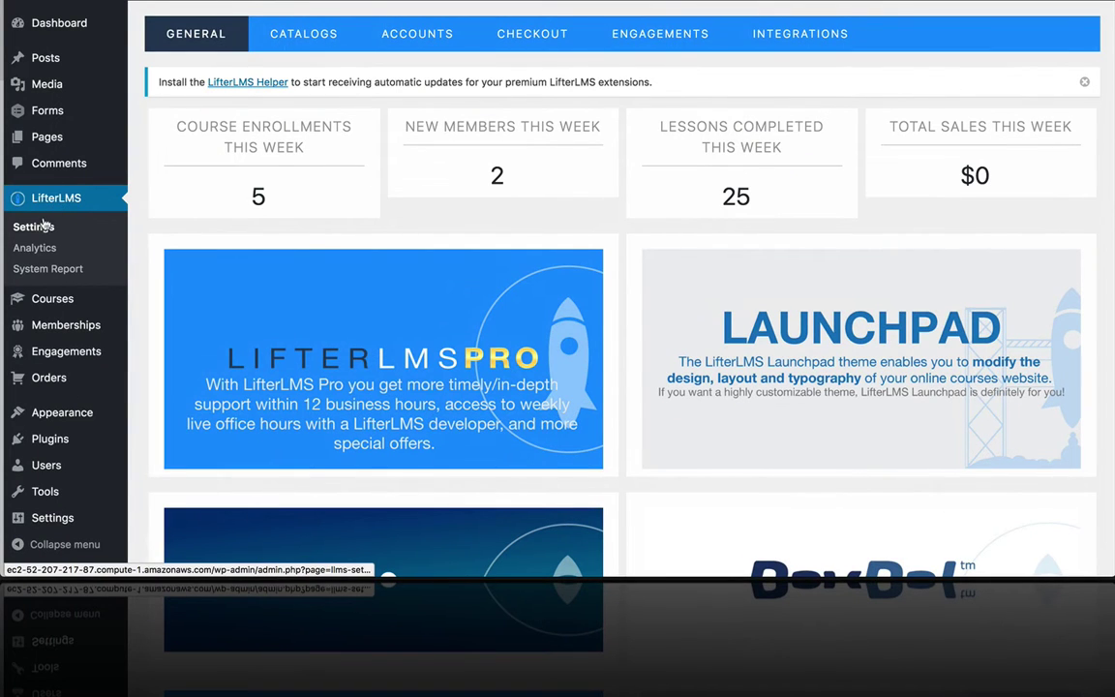
left_click(534, 33)
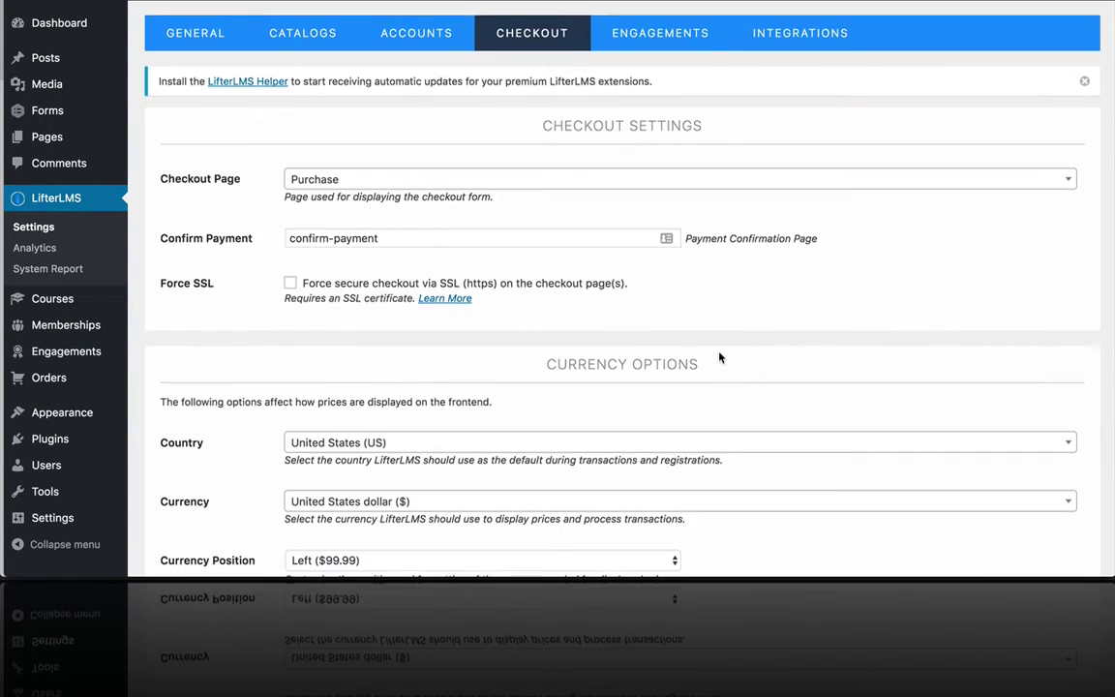
scroll(719, 357, "down", 5)
scroll(719, 358, "down", 4)
scroll(719, 357, "down", 3)
scroll(719, 357, "down", 5)
scroll(720, 357, "down", 3)
scroll(719, 357, "down", 5)
scroll(719, 357, "down", 5)
scroll(719, 357, "down", 3)
scroll(719, 357, "down", 3)
scroll(719, 357, "down", 4)
scroll(719, 357, "down", 3)
scroll(719, 357, "down", 1)
scroll(719, 357, "down", 2)
scroll(719, 357, "down", 1)
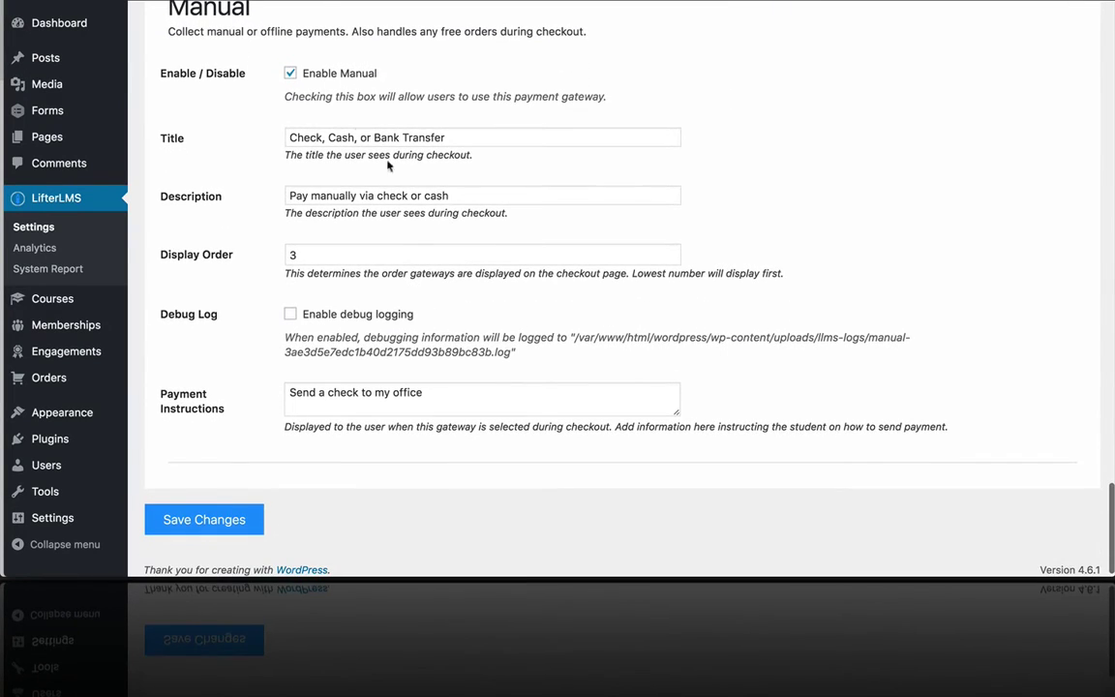
Retitle the Manual gateway to 'Check, Cash, Invoice or Bank Transfer'.
left_click(290, 73)
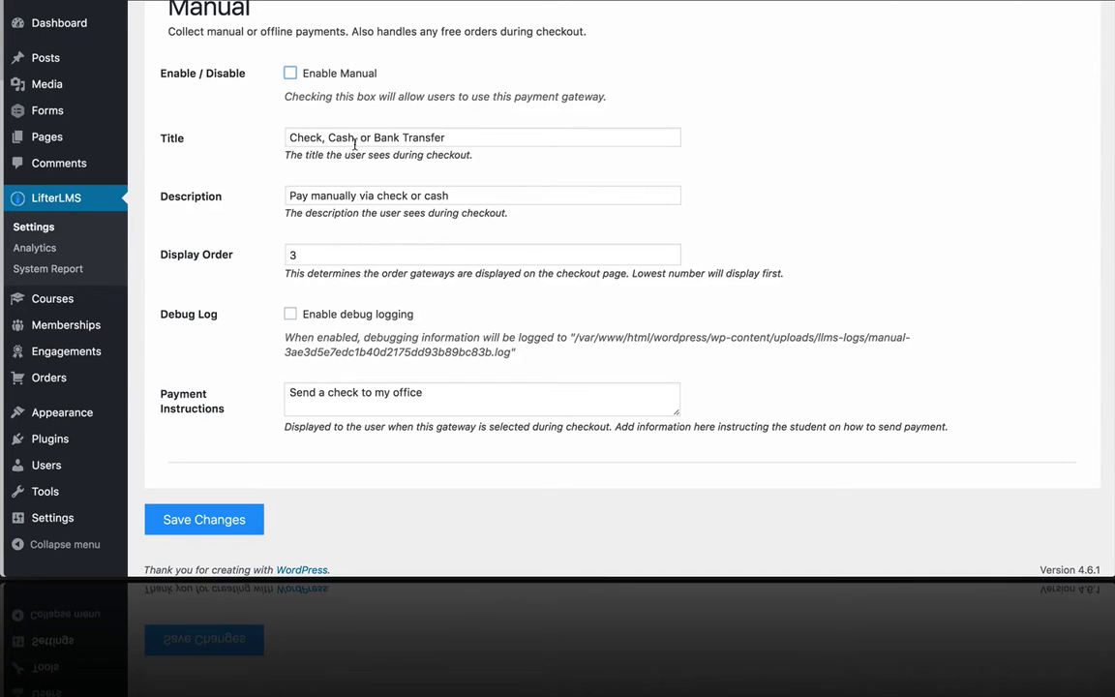
left_click(355, 140)
type(",")
left_click(455, 139)
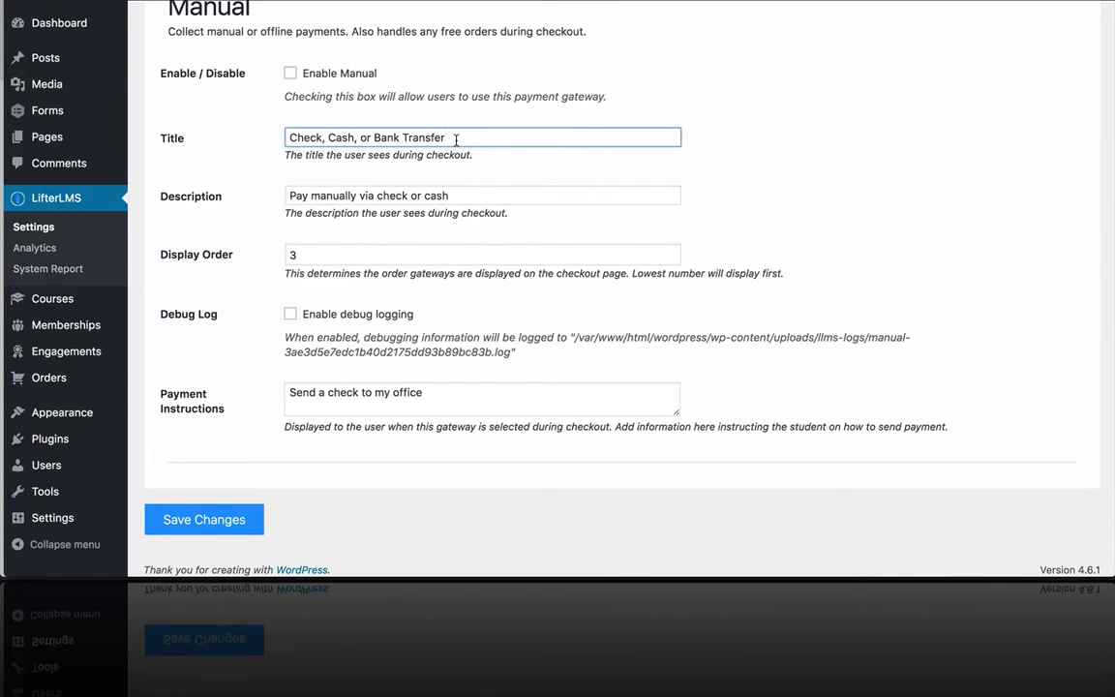
left_click(327, 141)
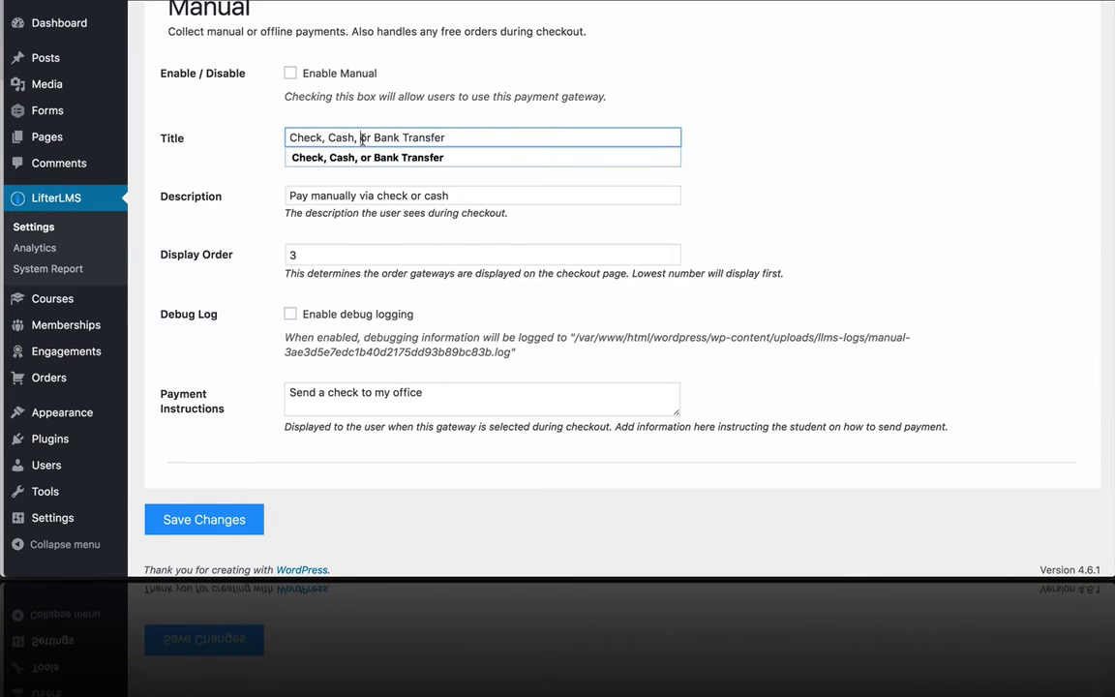
left_click(362, 141)
type("Invoice")
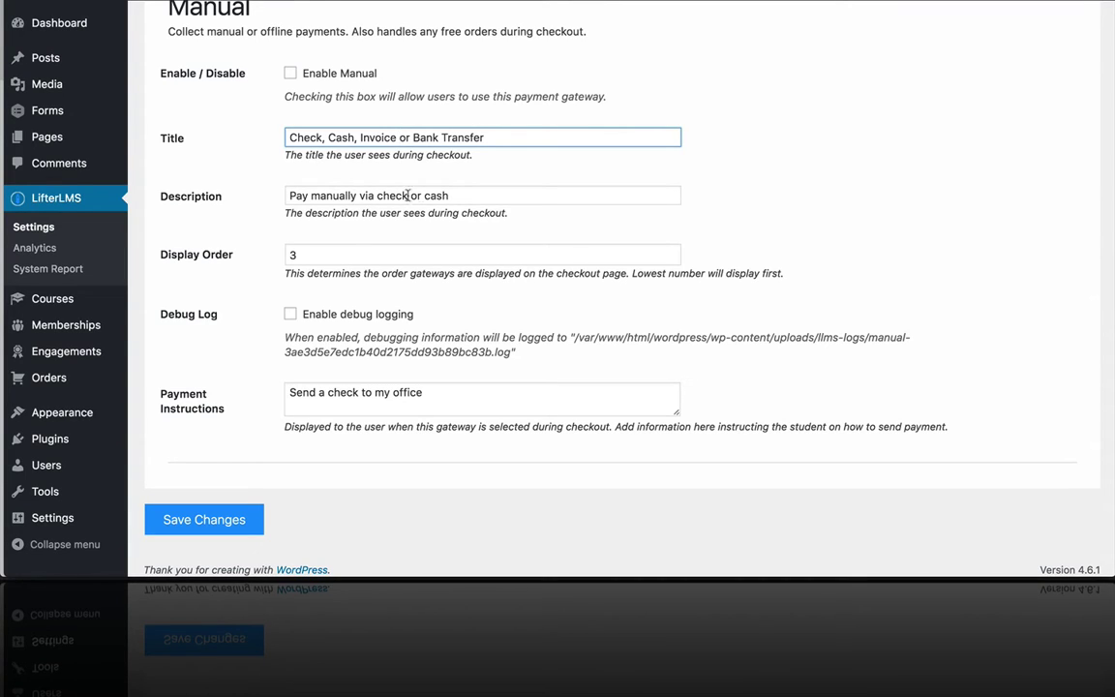
Start rewording the gateway description to 'Pay manually via check, cash, or invoice'.
left_click(466, 192)
key("BackSpace")
key("BackSpace")
key("BackSpace")
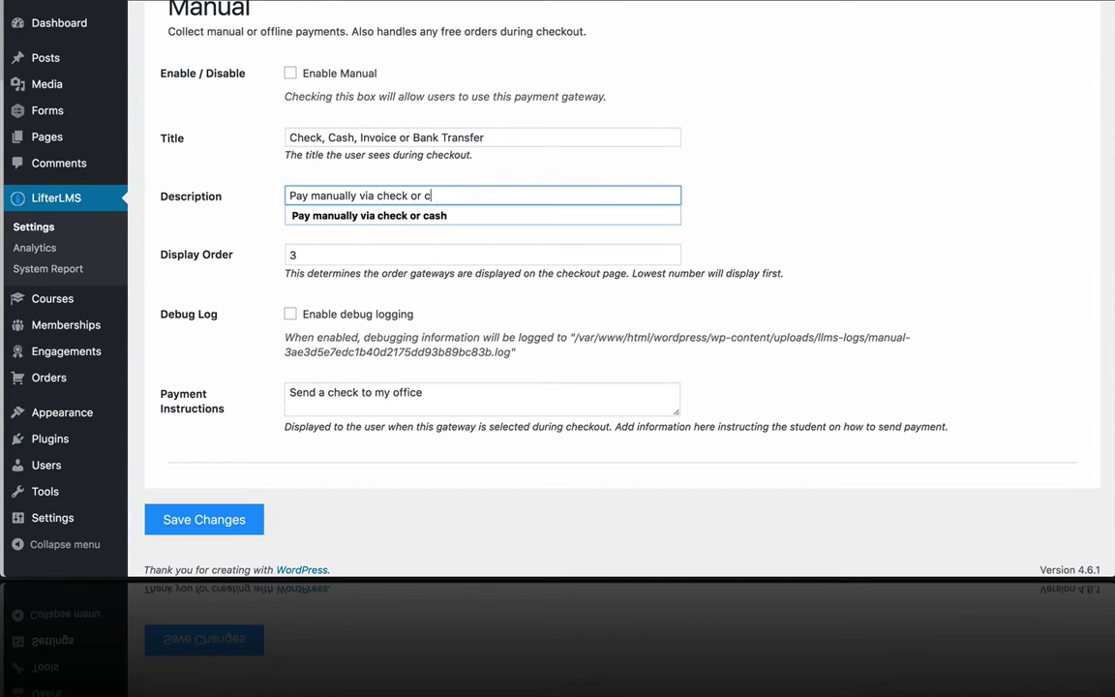
key("BackSpace")
key("BackSpace")
key("BackSpace")
type(",")
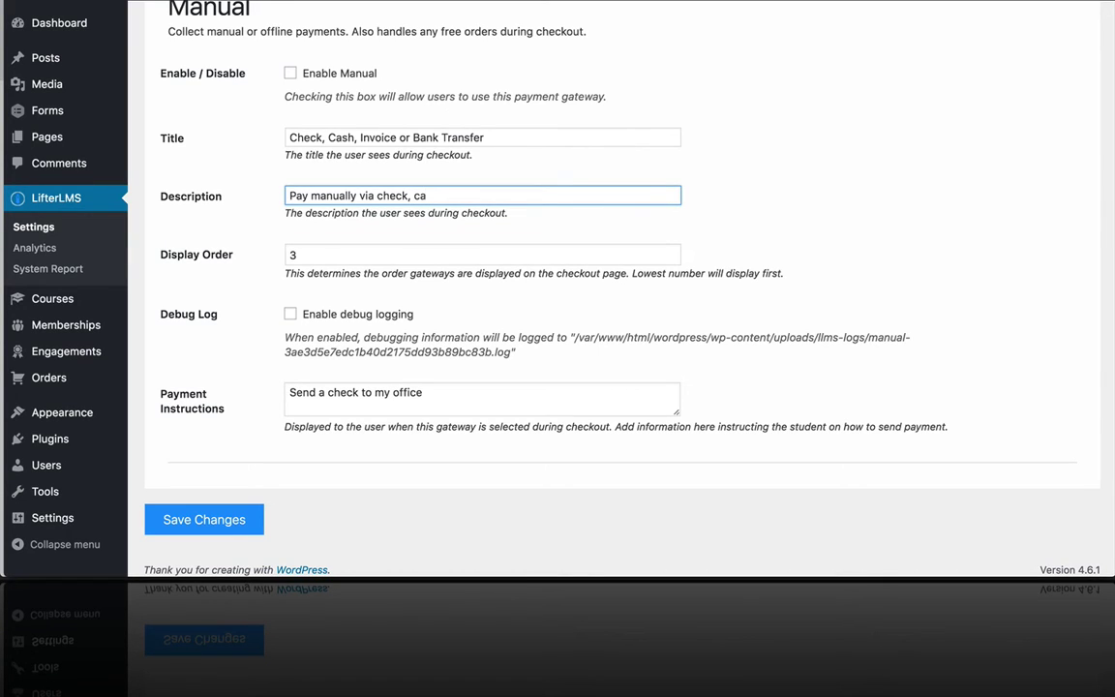
type("h, or in")
type("voice")
Append 'or pay electronically via the invoice I send to your email address' to the Payment Instructions.
left_click(442, 390)
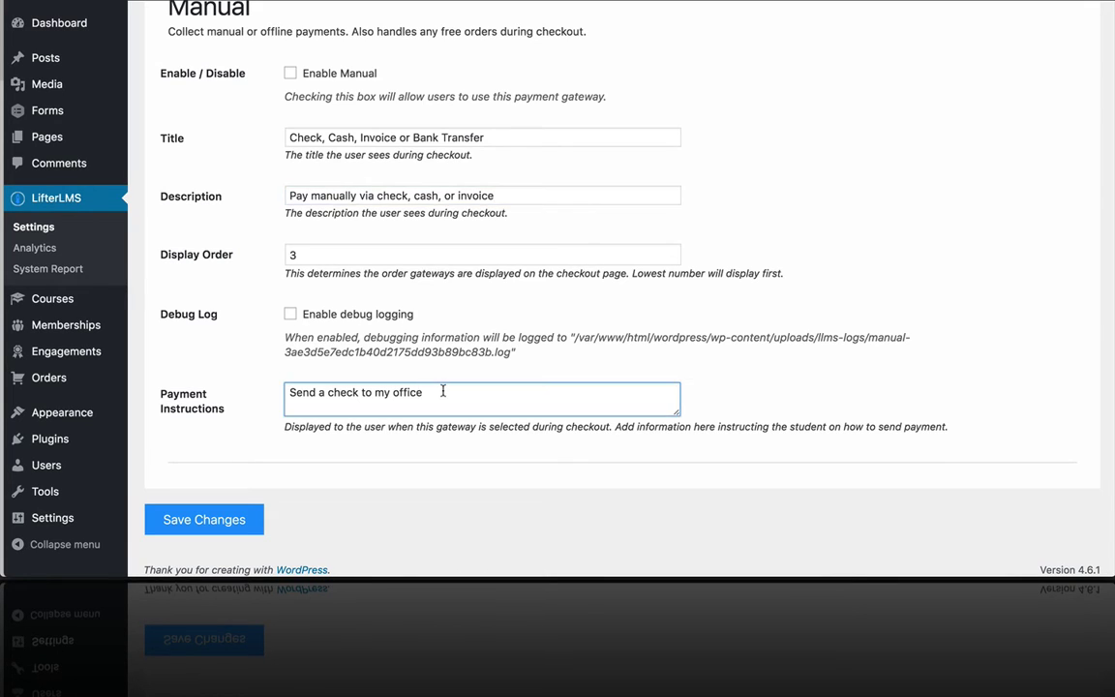
type("or pay electro")
type("nica")
type("lly via the invoice I send to your email")
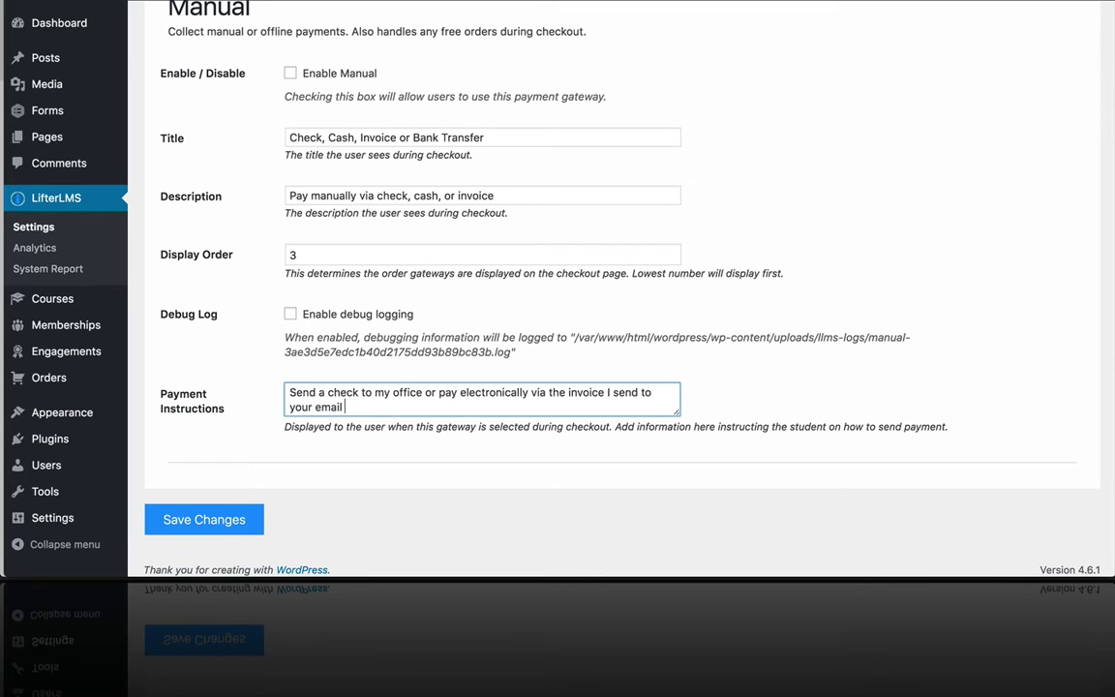
type("address")
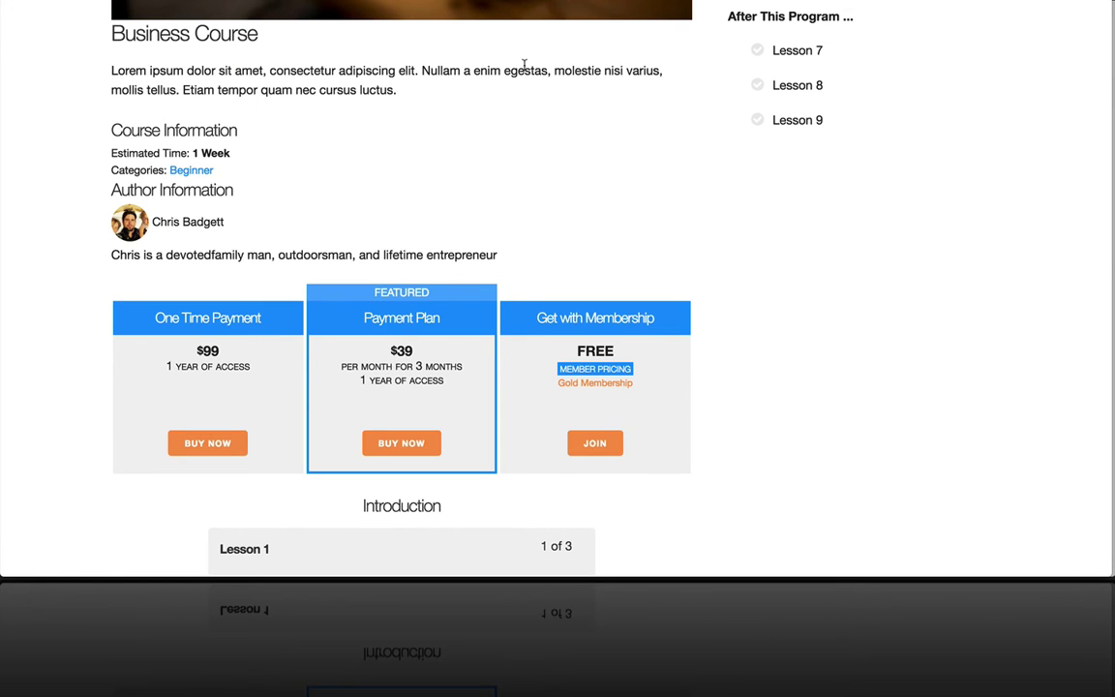
Start checkout for the Business Course One Time Payment plan.
scroll(522, 63, "up", 5)
scroll(523, 67, "down", 2)
scroll(291, 145, "down", 3)
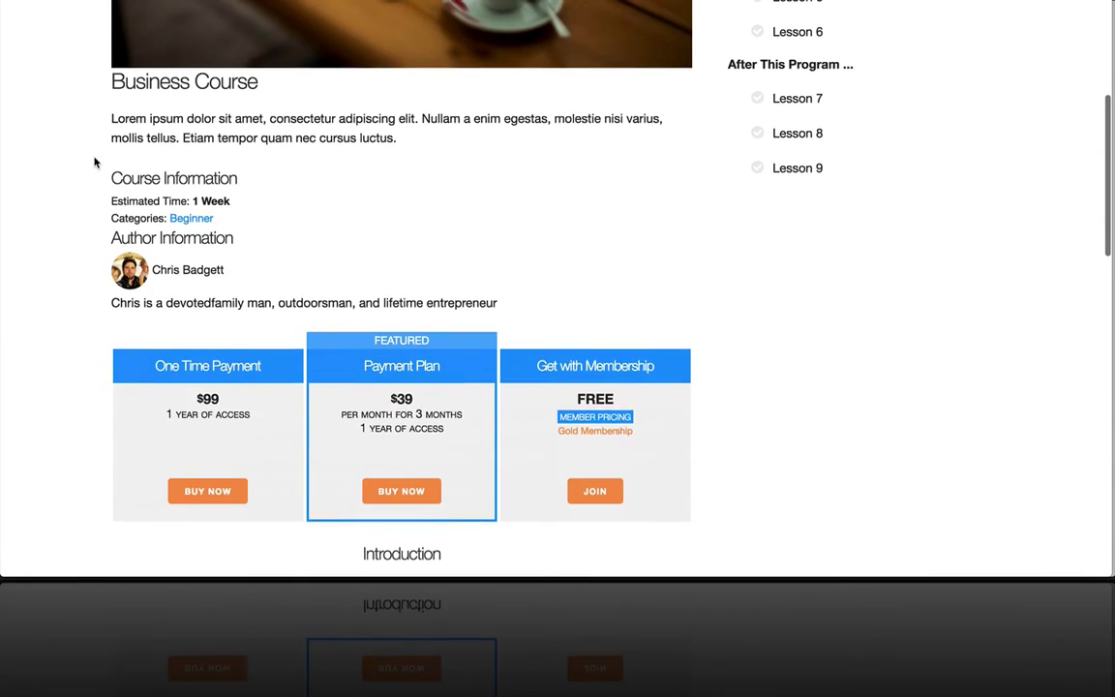
scroll(97, 161, "up", 2)
scroll(95, 161, "down", 2)
left_click(212, 496)
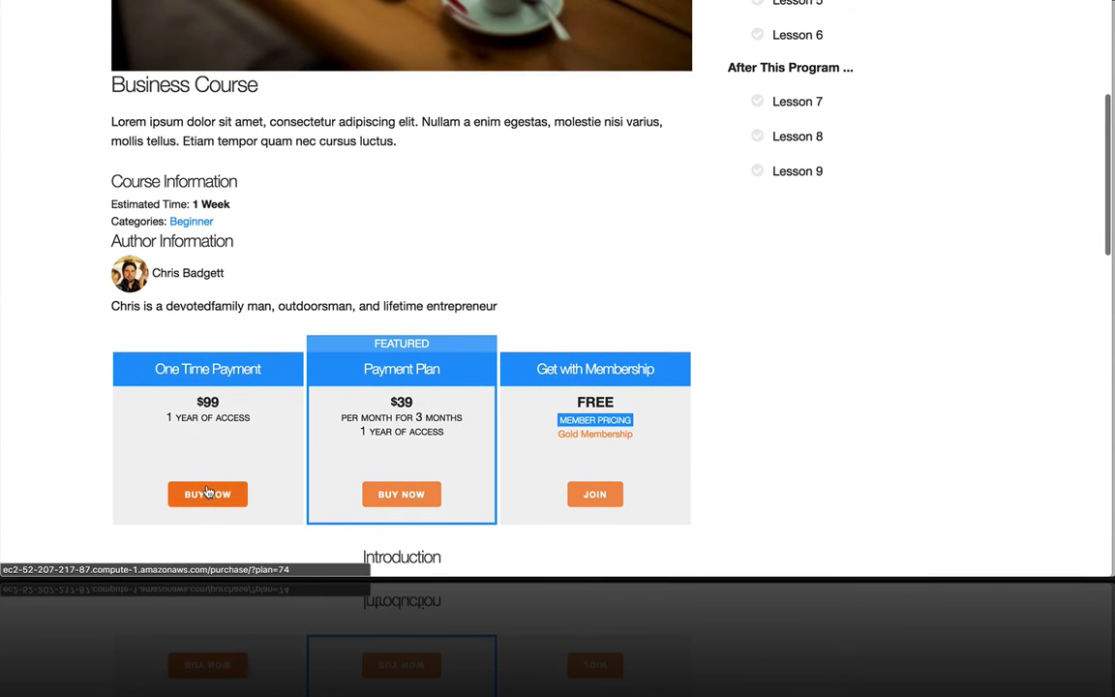
Choose Check, Cash, Invoice or Bank Transfer and place the $99 Business Course order.
scroll(575, 455, "down", 3)
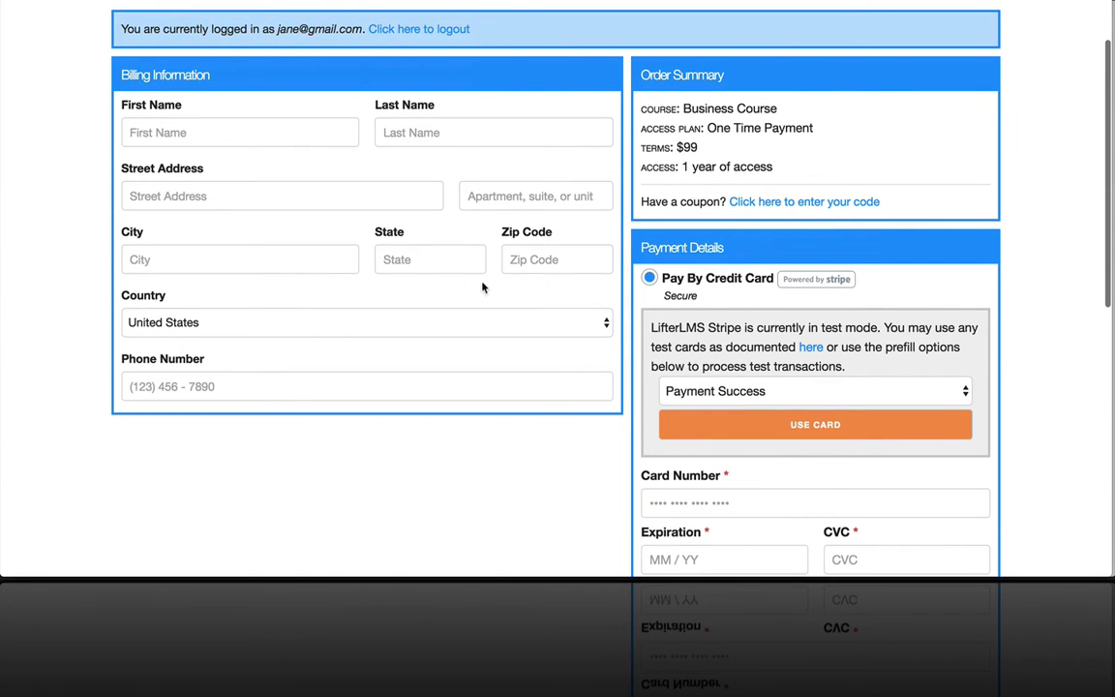
scroll(415, 333, "down", 3)
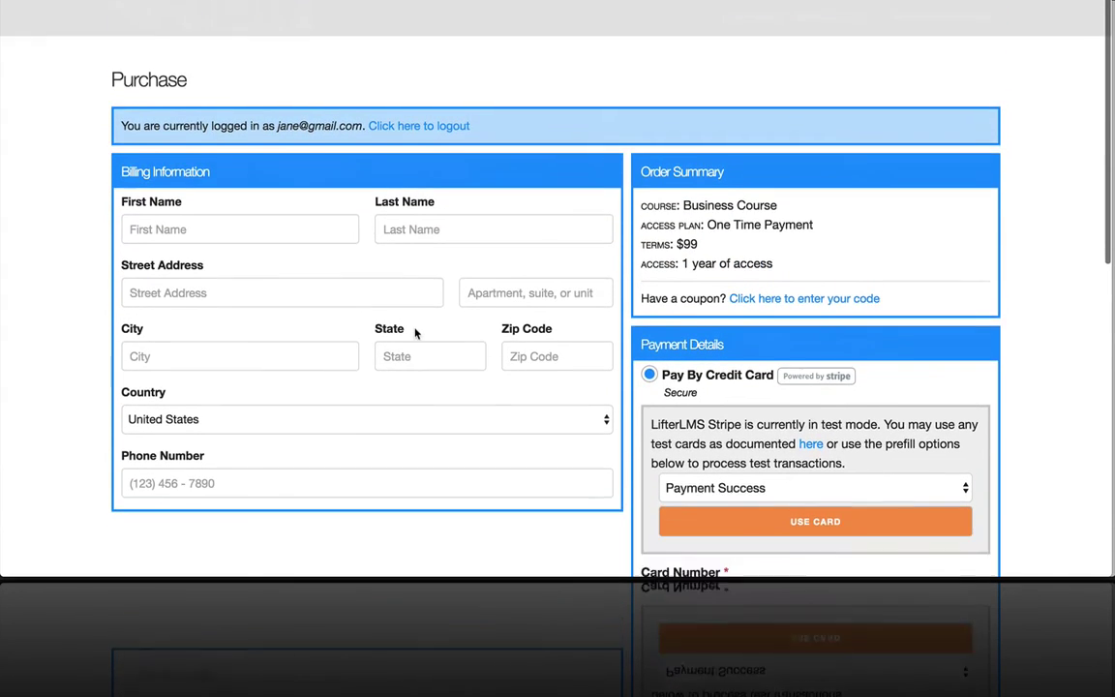
scroll(415, 333, "down", 2)
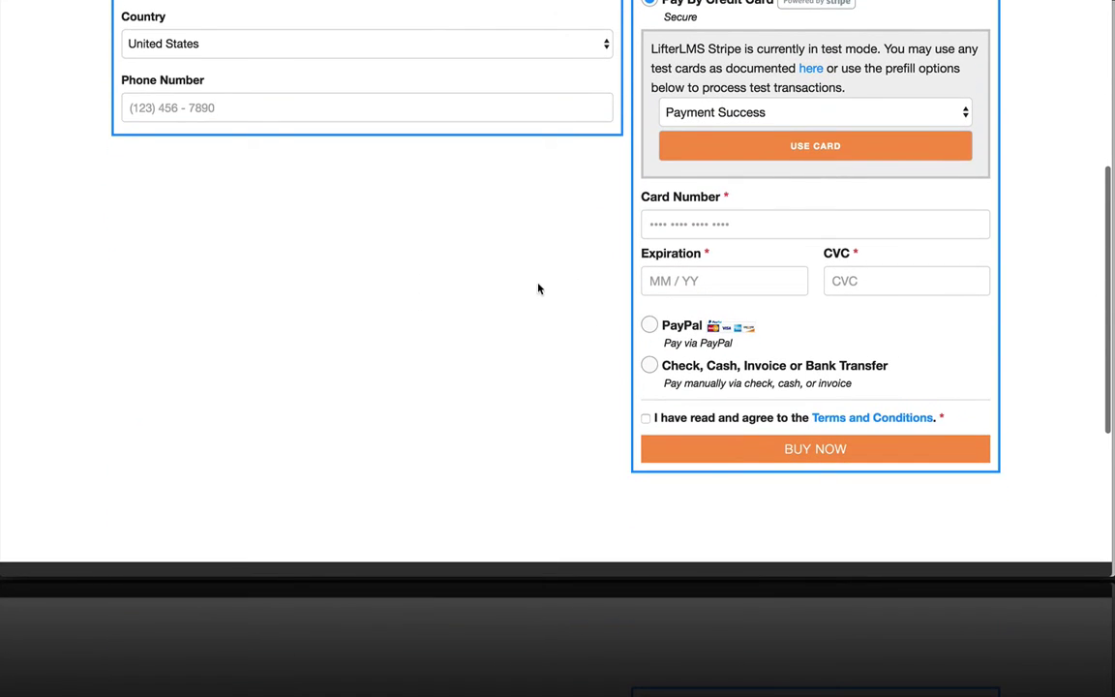
scroll(496, 284, "up", 3)
scroll(496, 284, "up", 3)
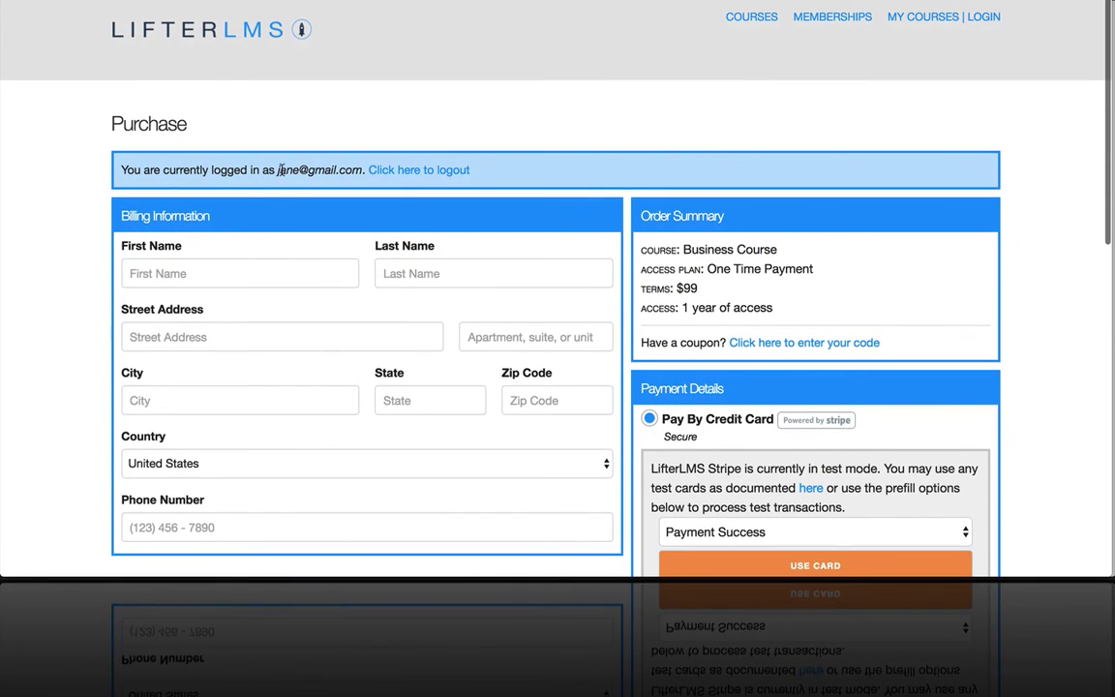
left_click_drag(275, 169, 362, 171)
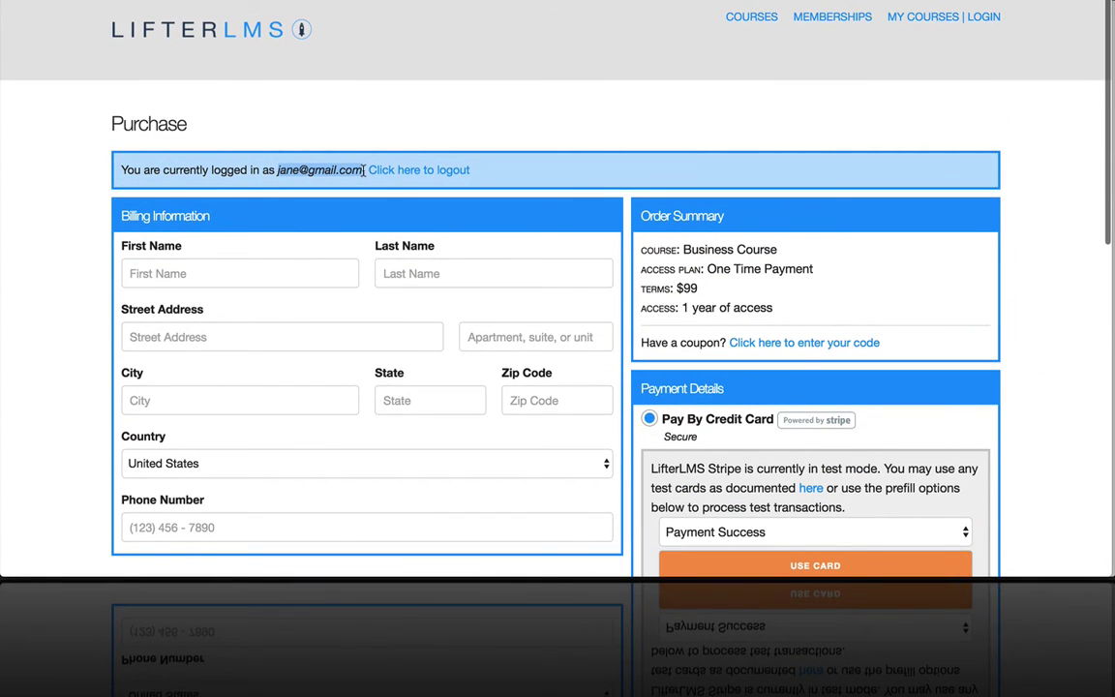
scroll(406, 304, "down", 5)
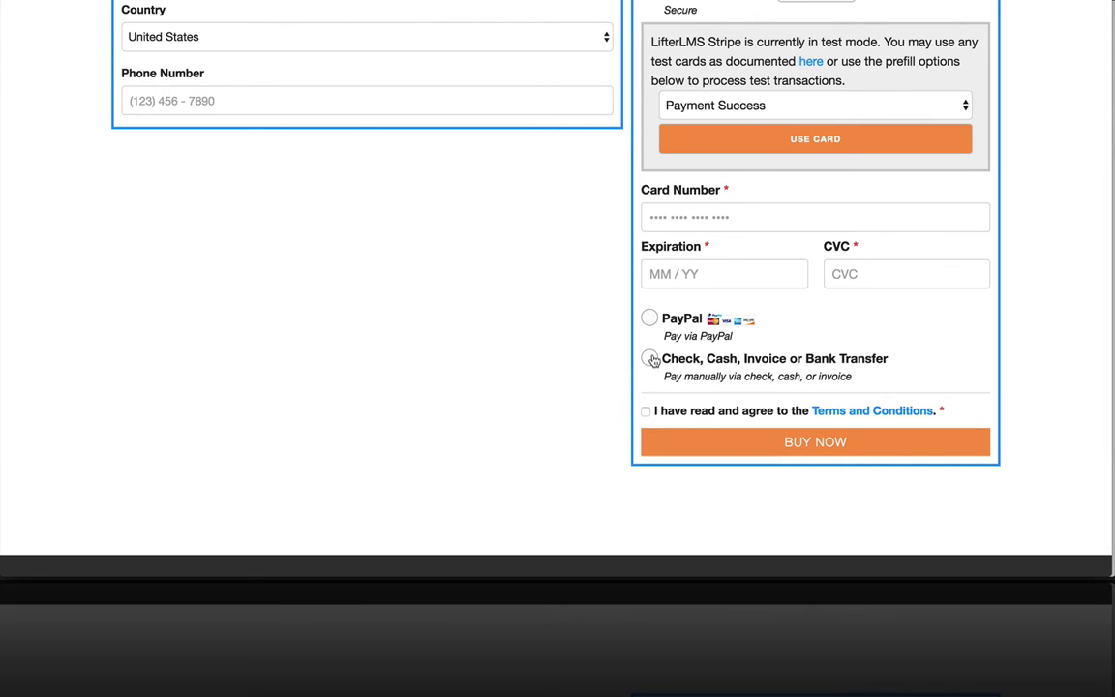
left_click(651, 359)
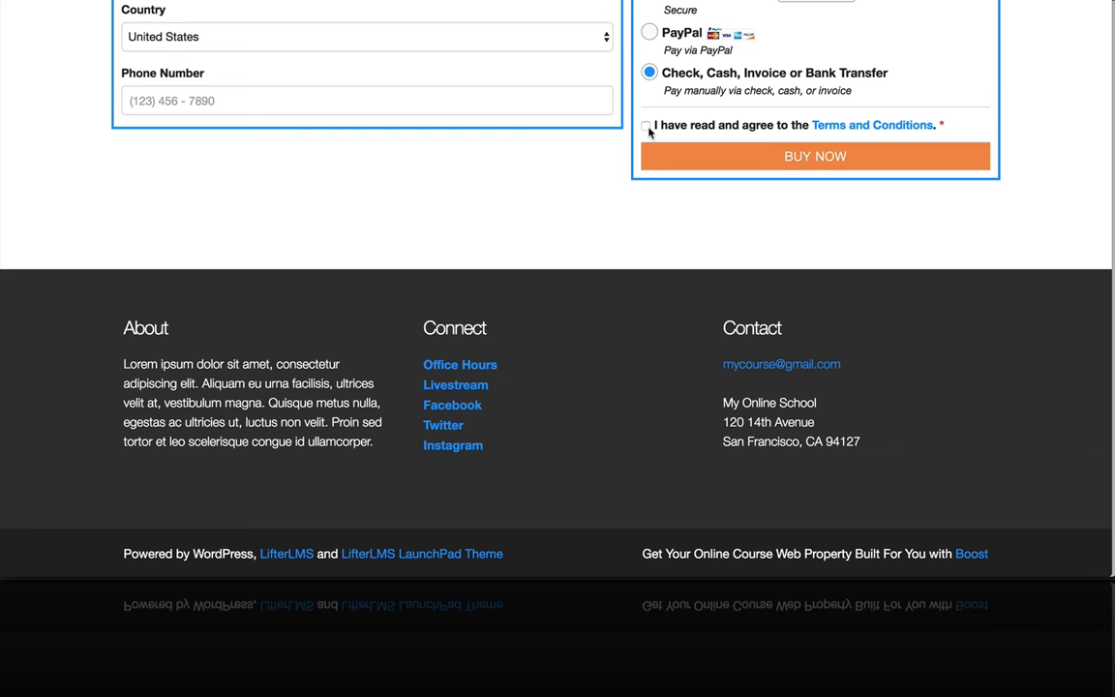
left_click(802, 155)
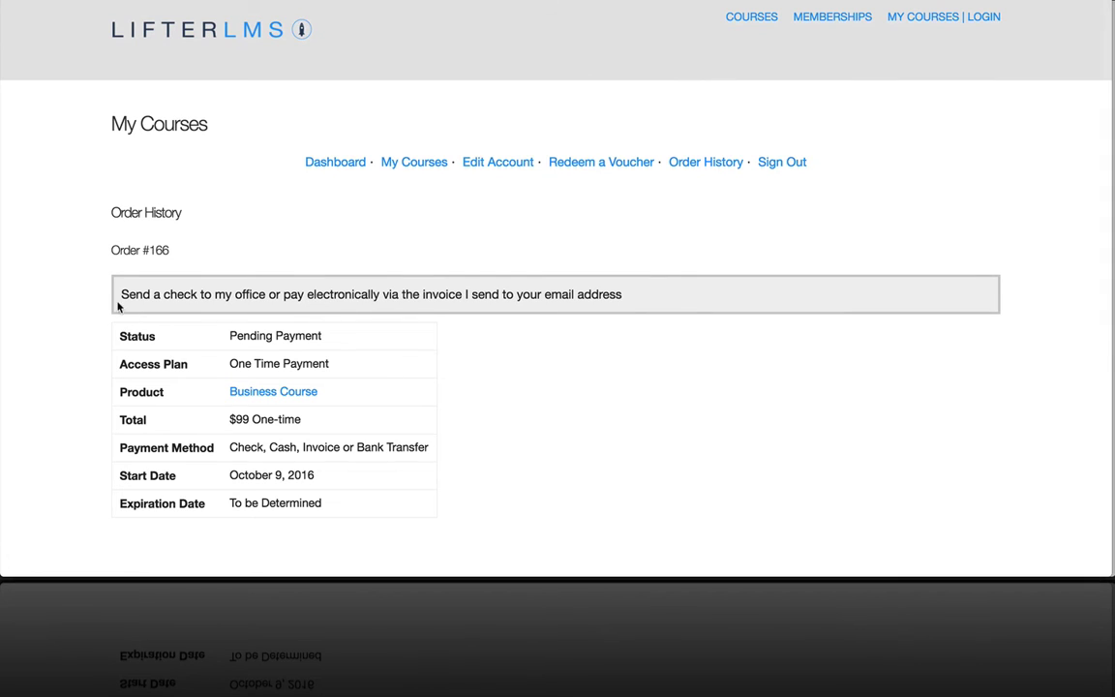
Highlight the payment instructions shown on the order #166 confirmation.
left_click_drag(121, 295, 634, 297)
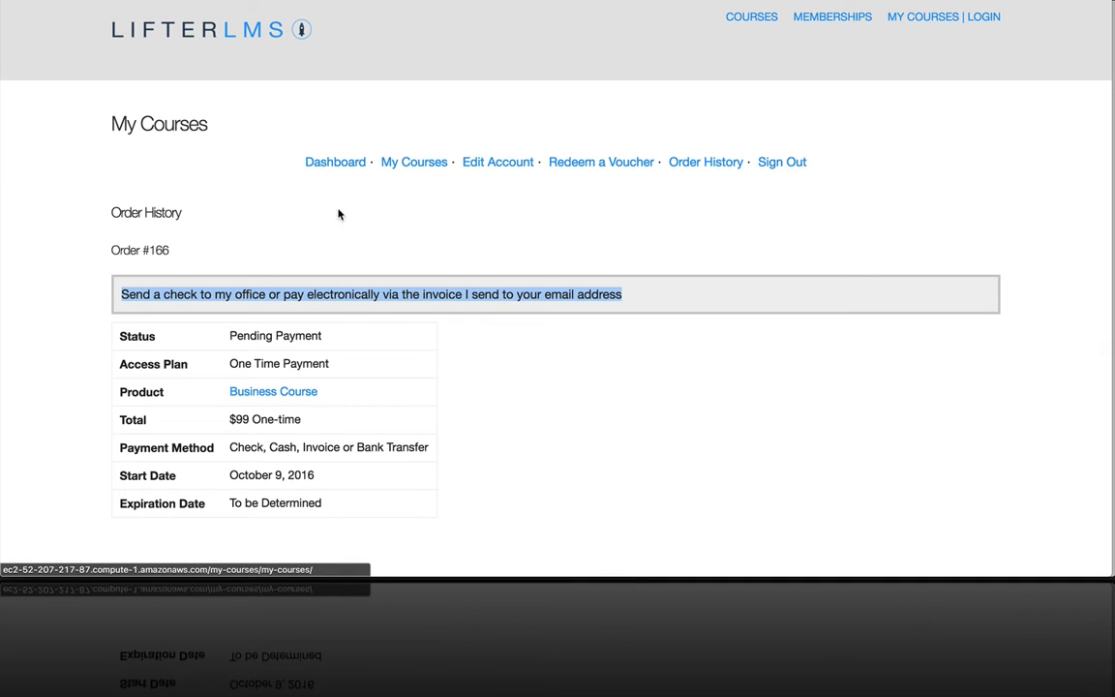
scroll(343, 453, "down", 1)
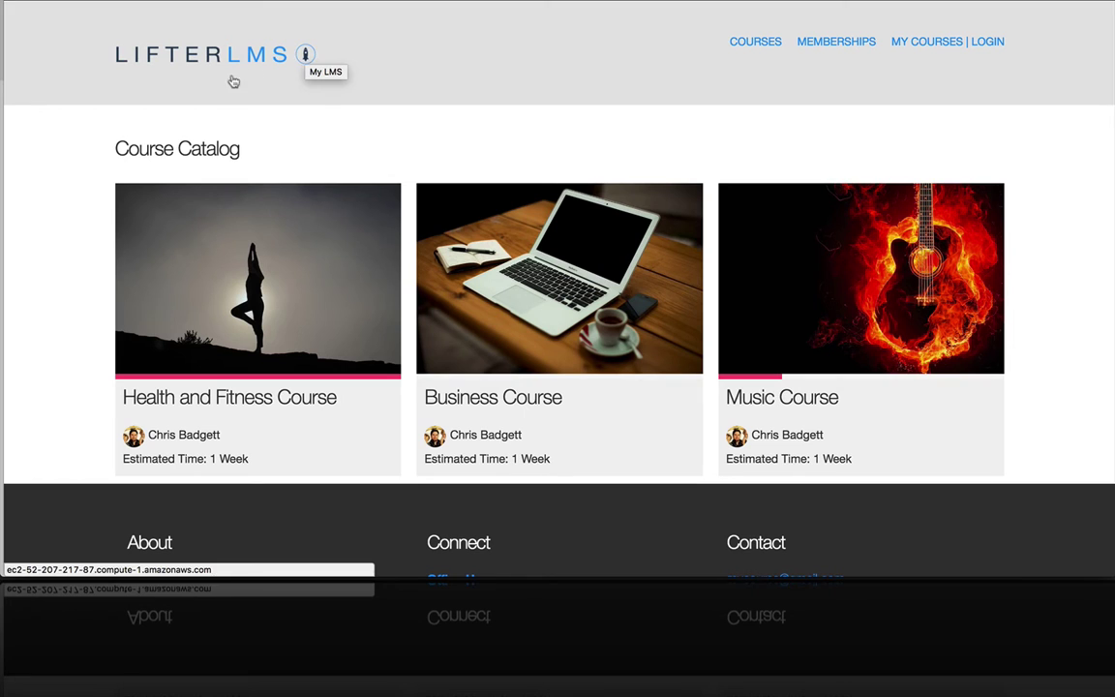
mouse_move(58, 7)
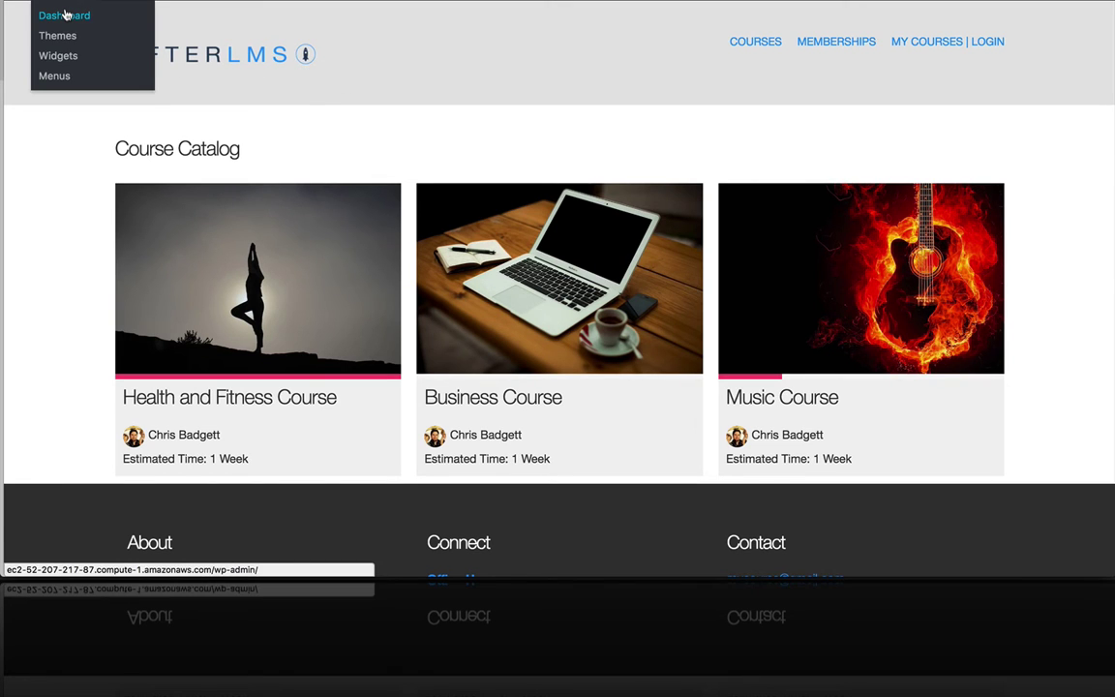
Open order #166 from the admin Orders list and review its empty Transactions section.
left_click(65, 15)
mouse_move(48, 357)
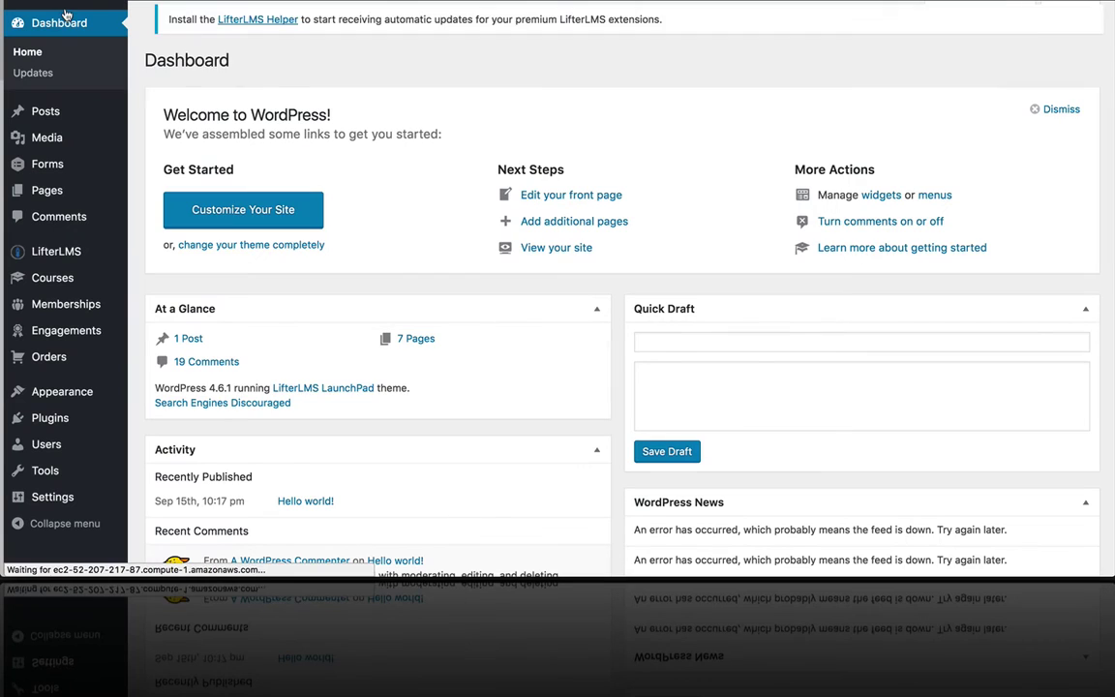
left_click(42, 364)
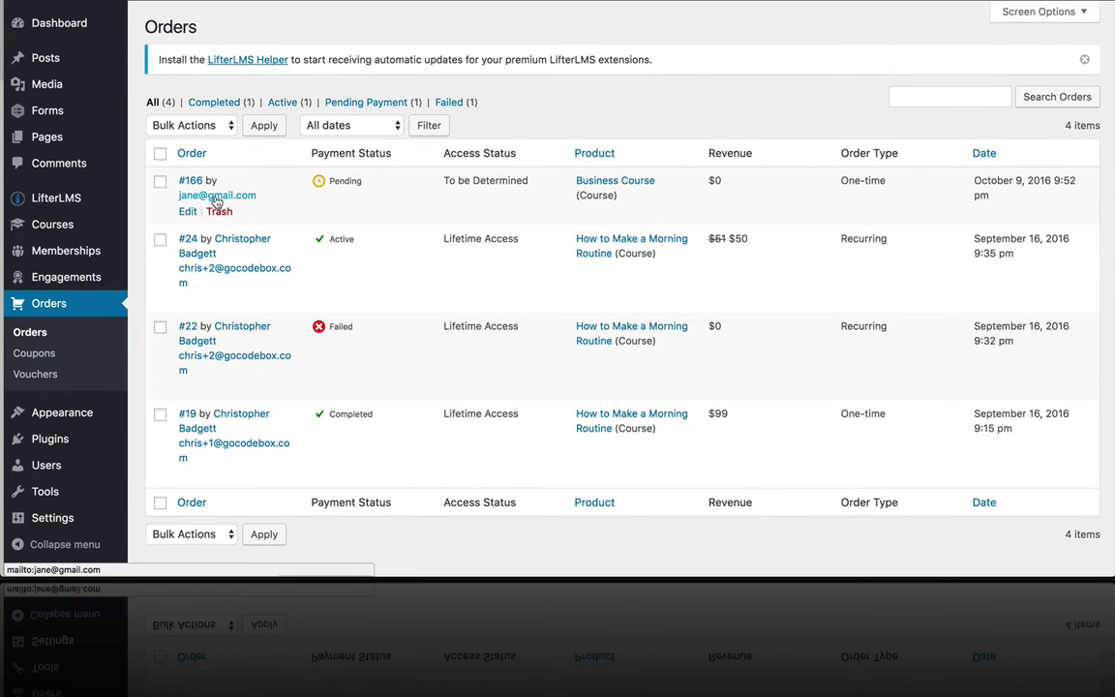
mouse_move(191, 181)
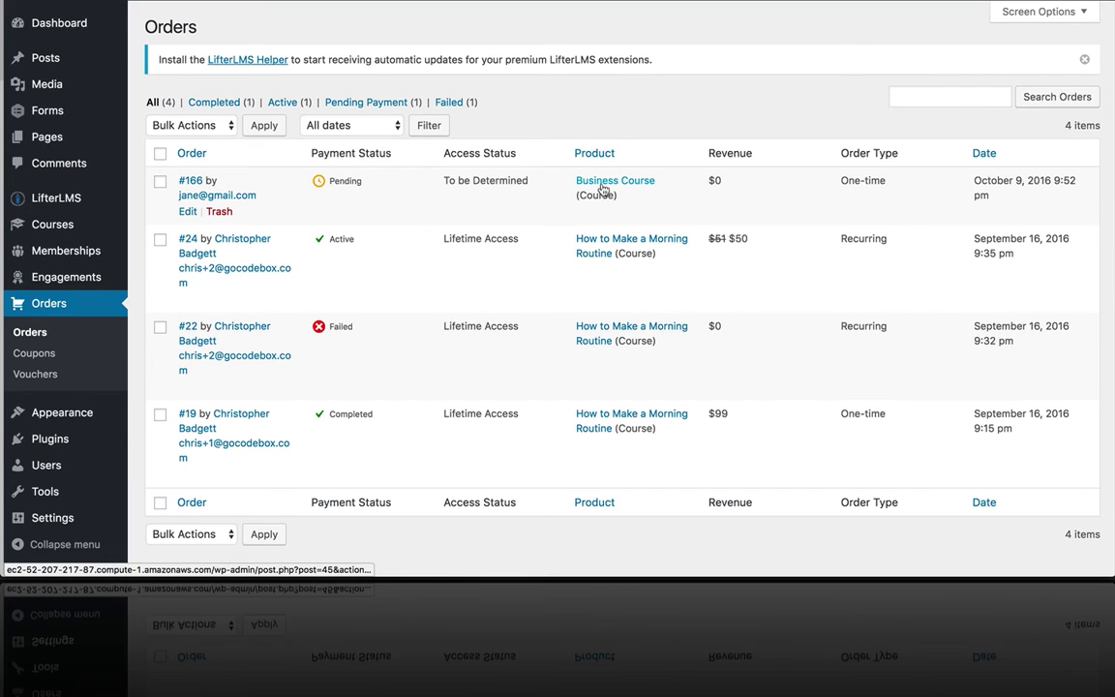
left_click(187, 211)
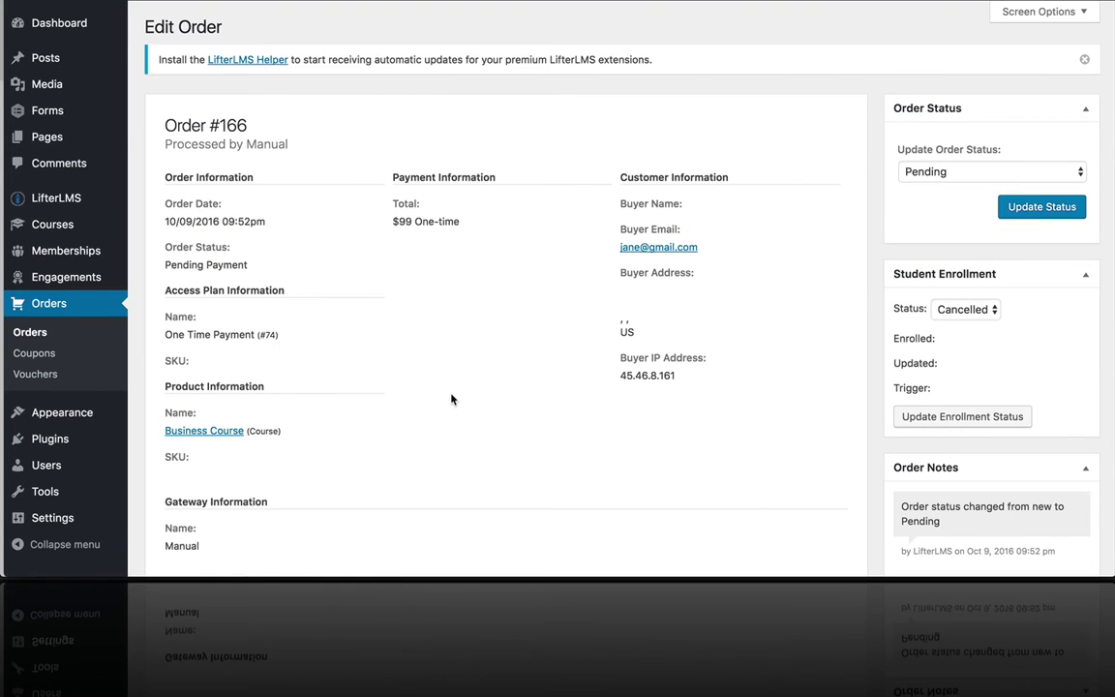
scroll(451, 398, "down", 3)
scroll(451, 399, "down", 3)
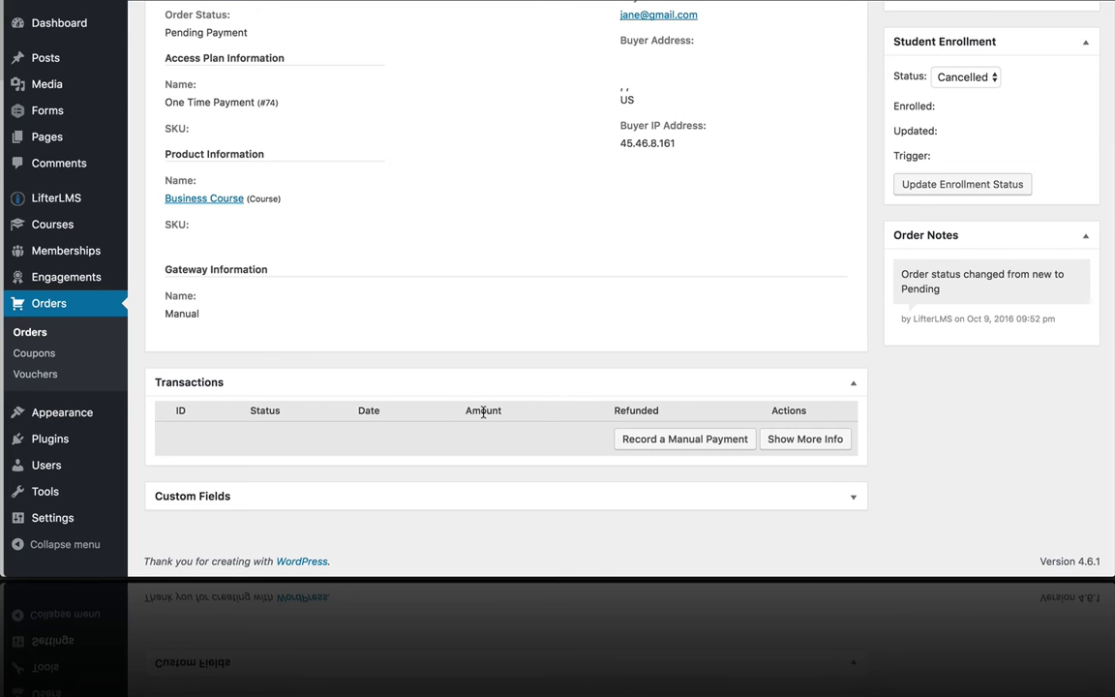
scroll(624, 286, "up", 1)
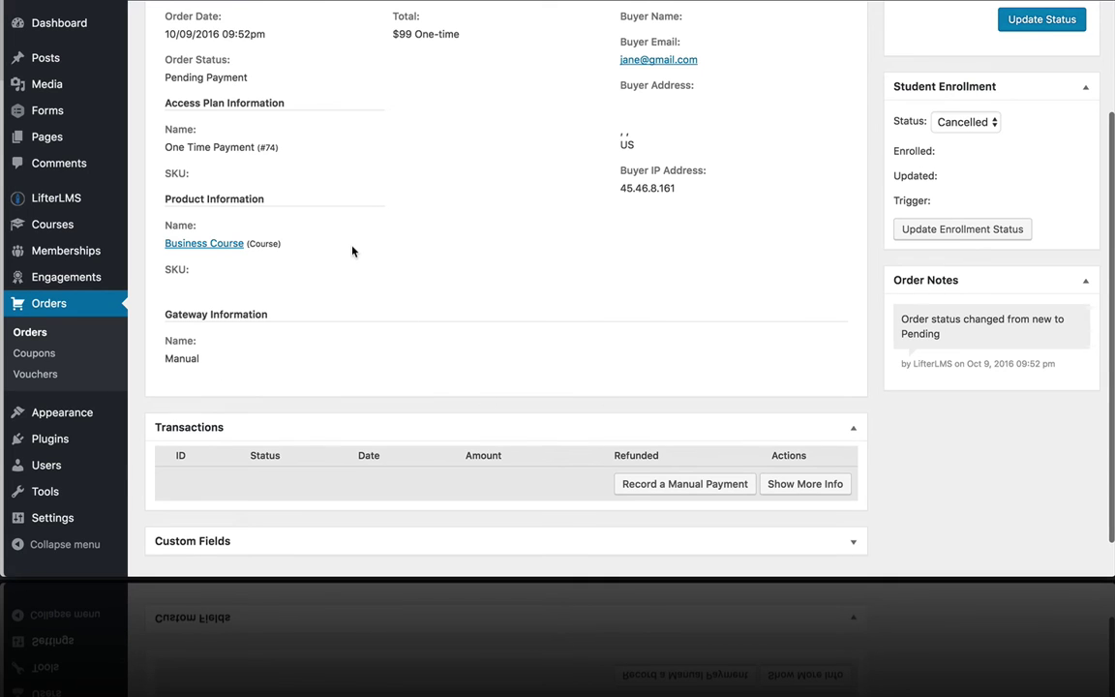
Open the Record a Manual Payment form and enter an amount of 99.
left_click(629, 483)
scroll(629, 481, "down", 2)
scroll(677, 435, "down", 4)
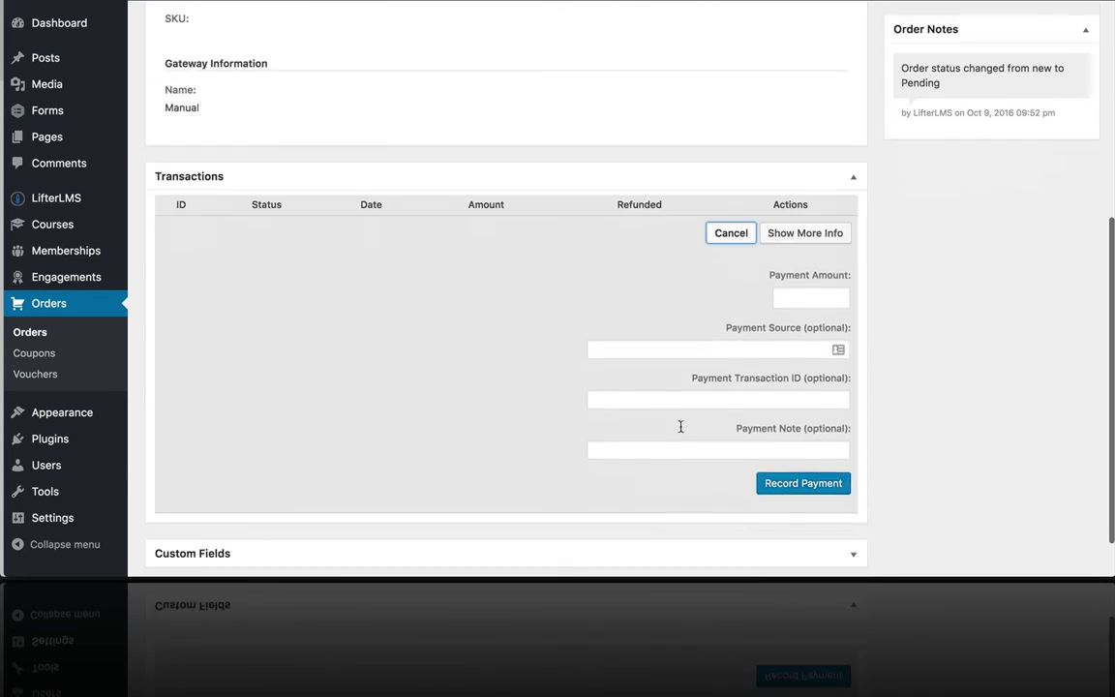
left_click(797, 295)
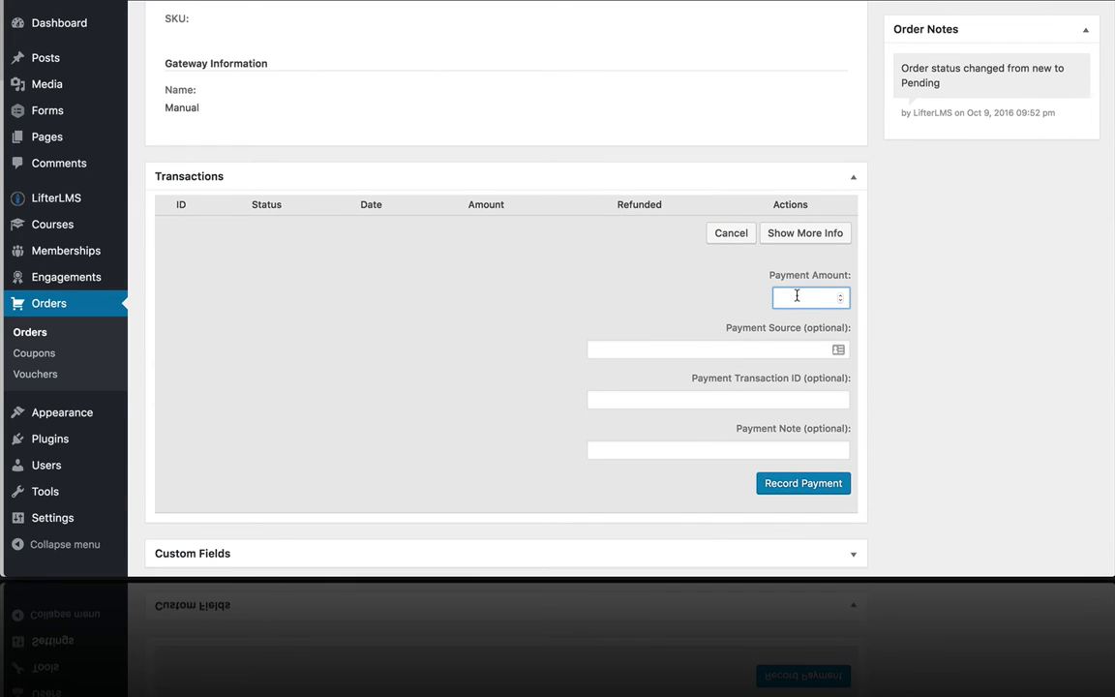
scroll(329, 320, "up", 5)
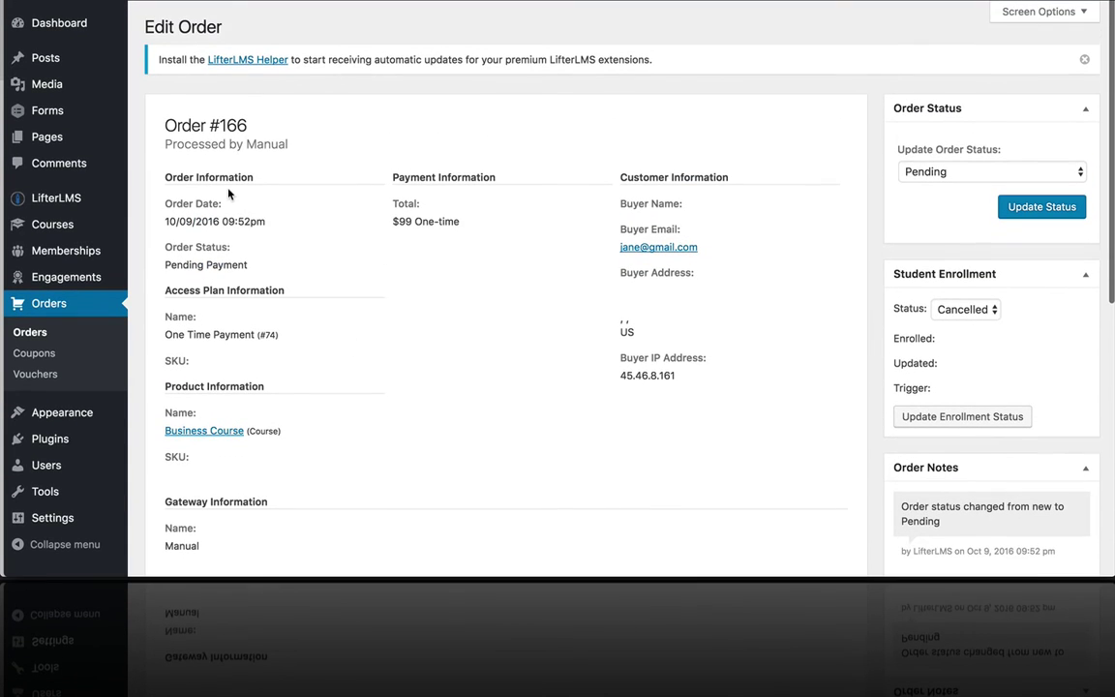
scroll(274, 219, "down", 1)
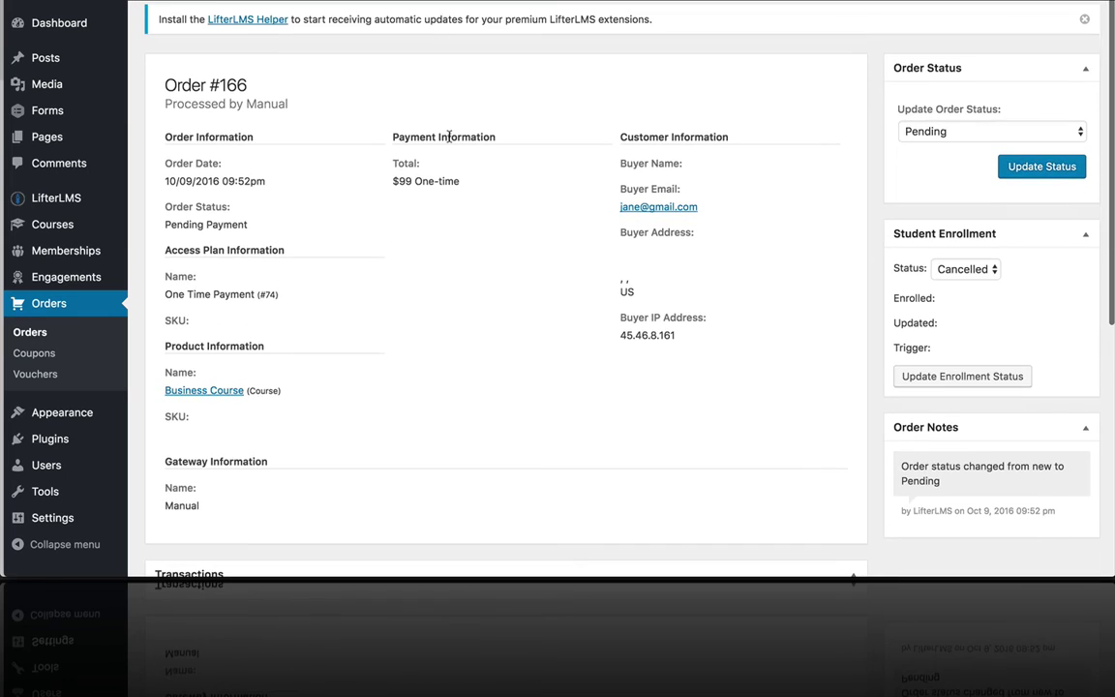
scroll(423, 278, "down", 5)
scroll(496, 244, "down", 4)
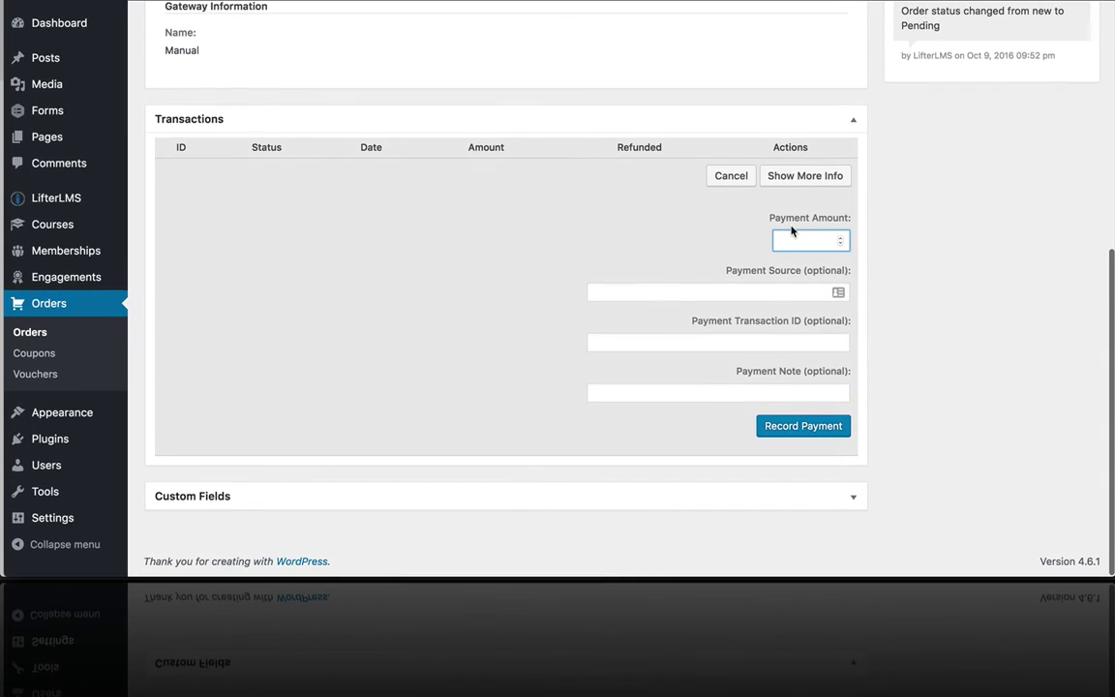
type("99")
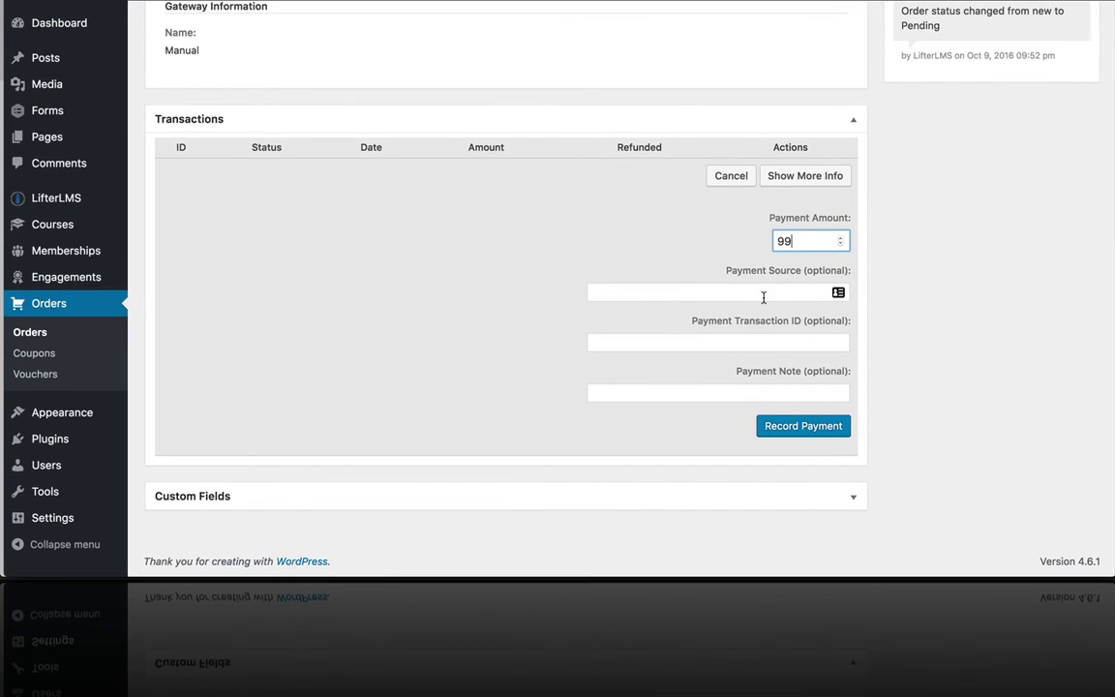
Set the payment source to 'paypal invoice' and record the $99 payment.
left_click(763, 293)
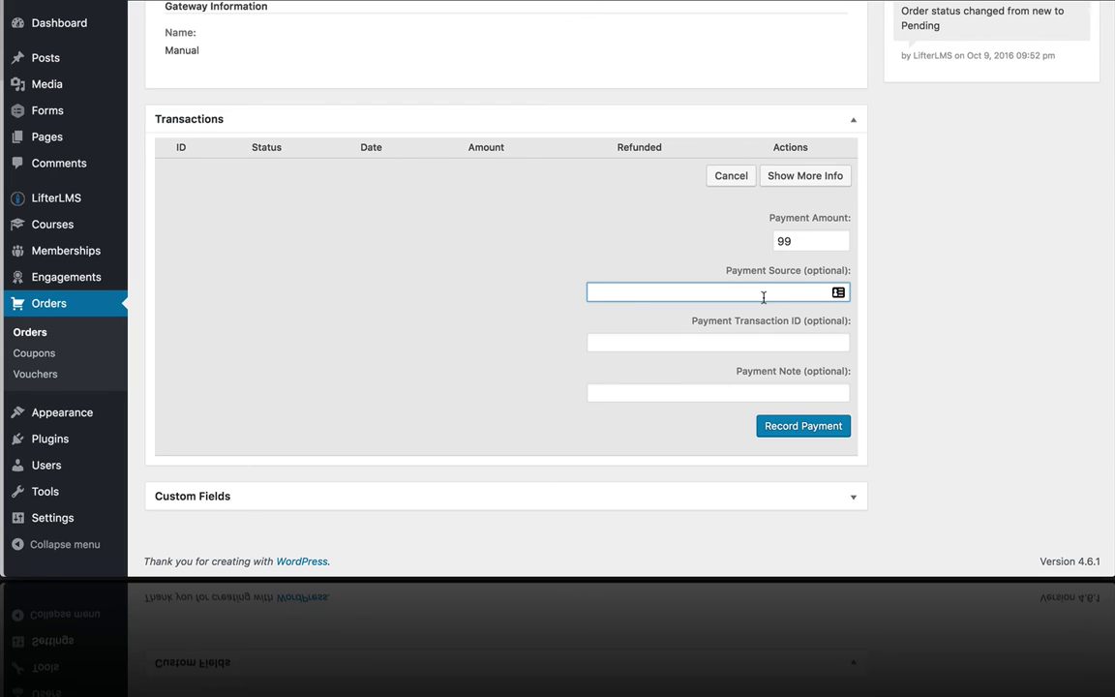
type("paypal ")
type("invoice")
left_click(775, 339)
left_click(749, 392)
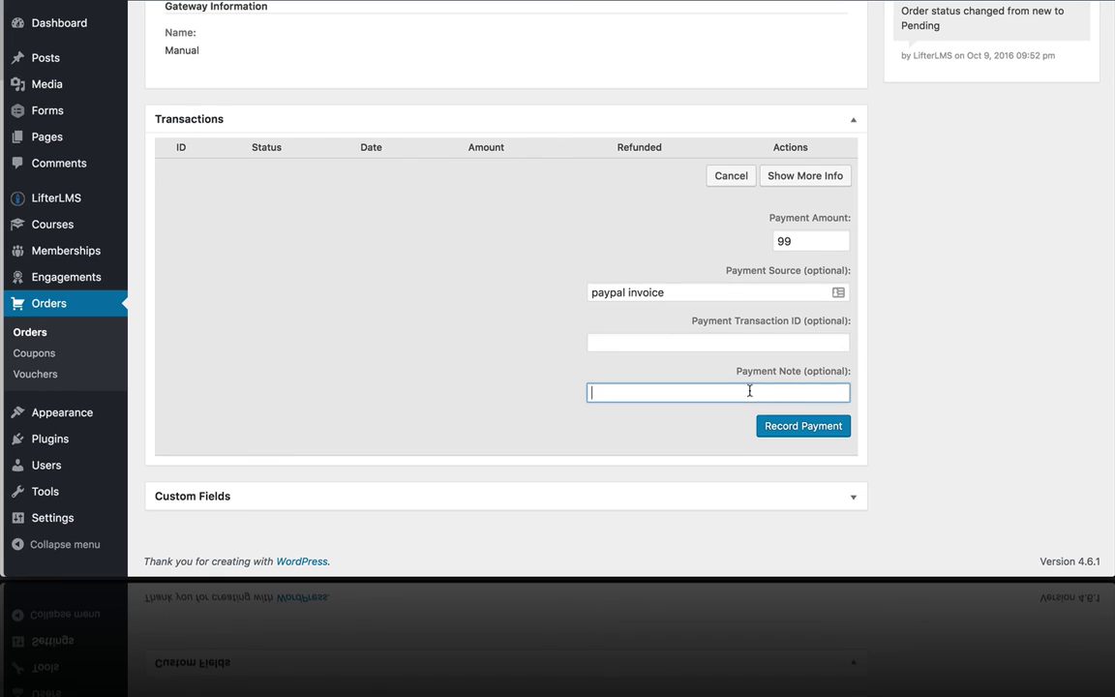
left_click(801, 427)
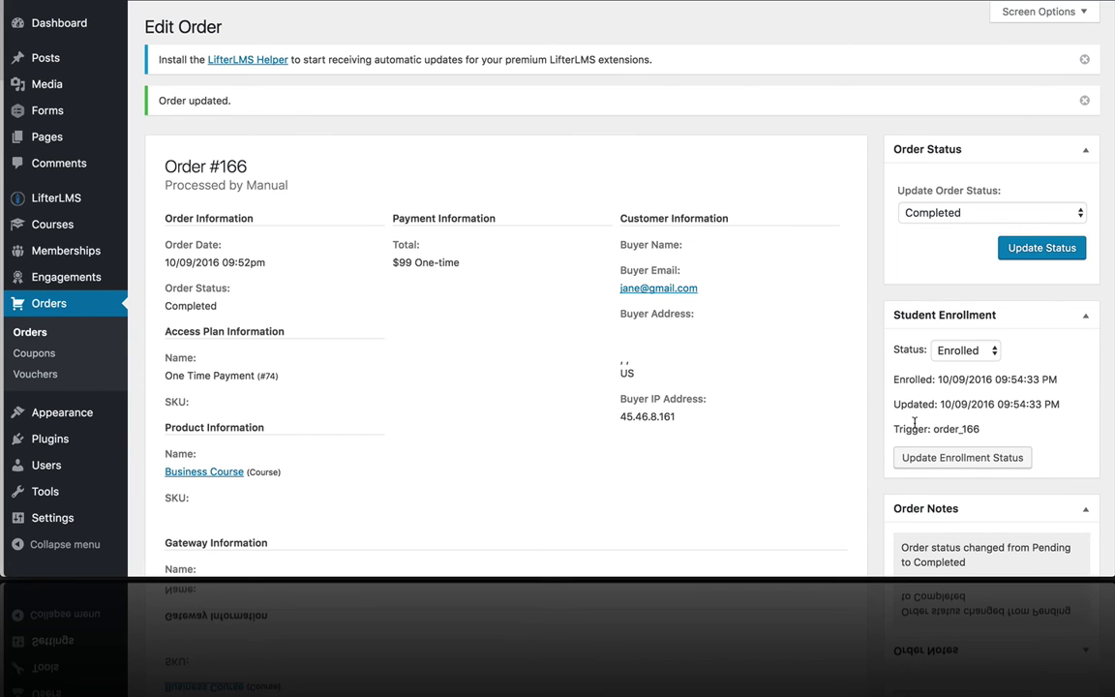
scroll(919, 453, "down", 5)
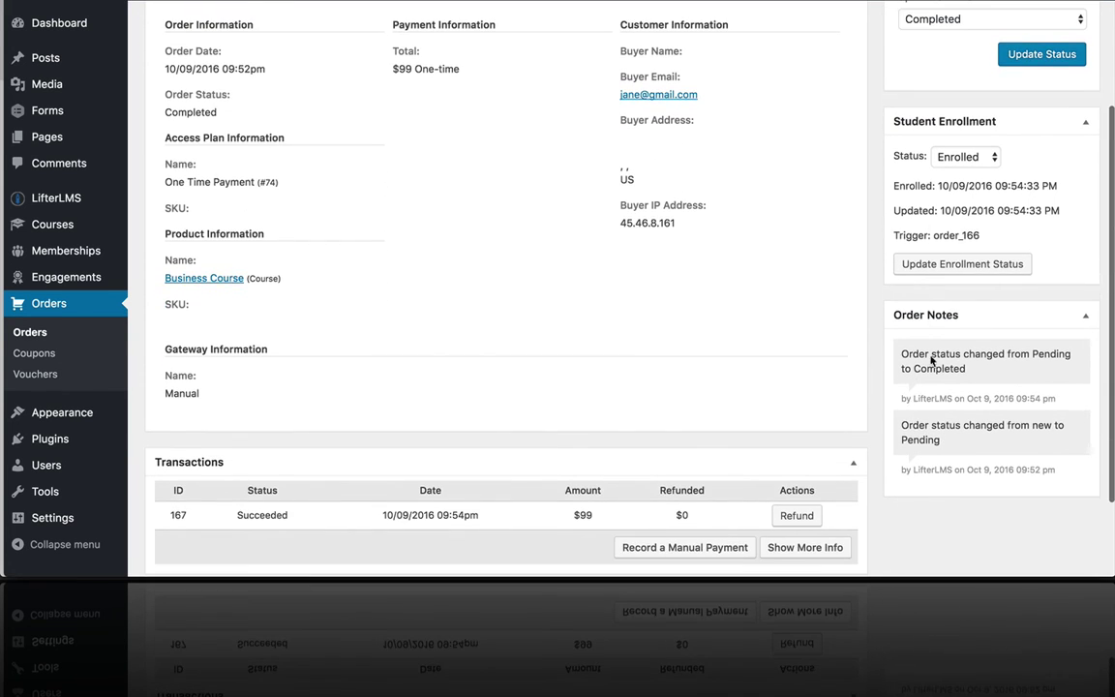
scroll(546, 261, "up", 2)
scroll(546, 261, "up", 3)
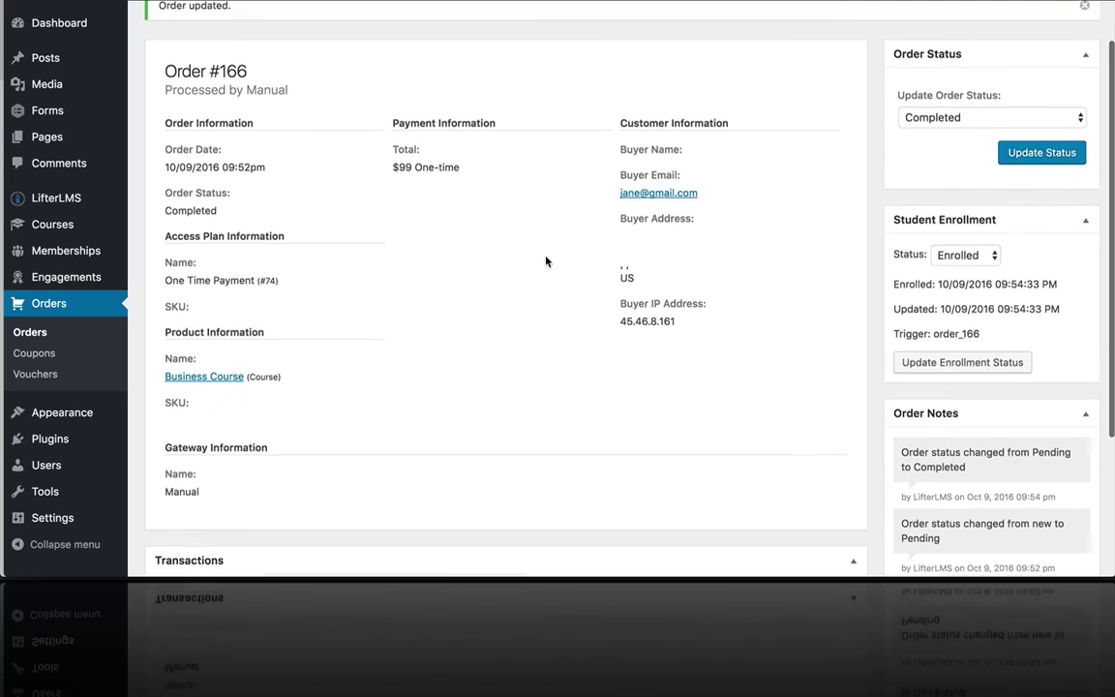
key("ctrl+Up")
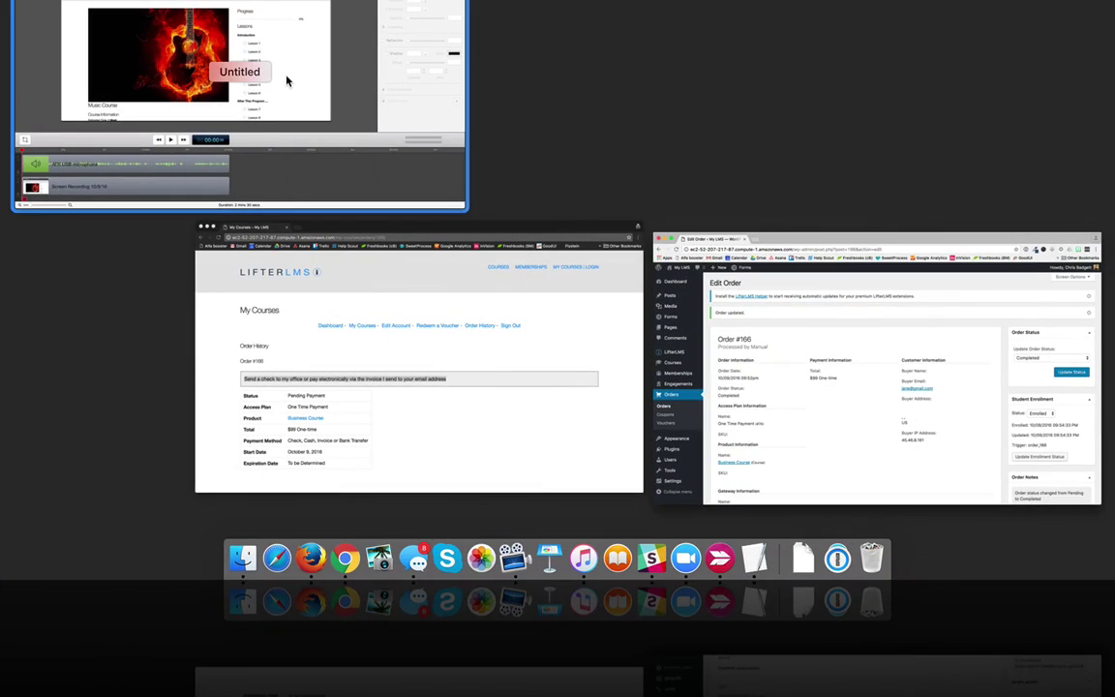
In the student's browser, check My Courses Order History showing order #166 Completed.
left_click(360, 371)
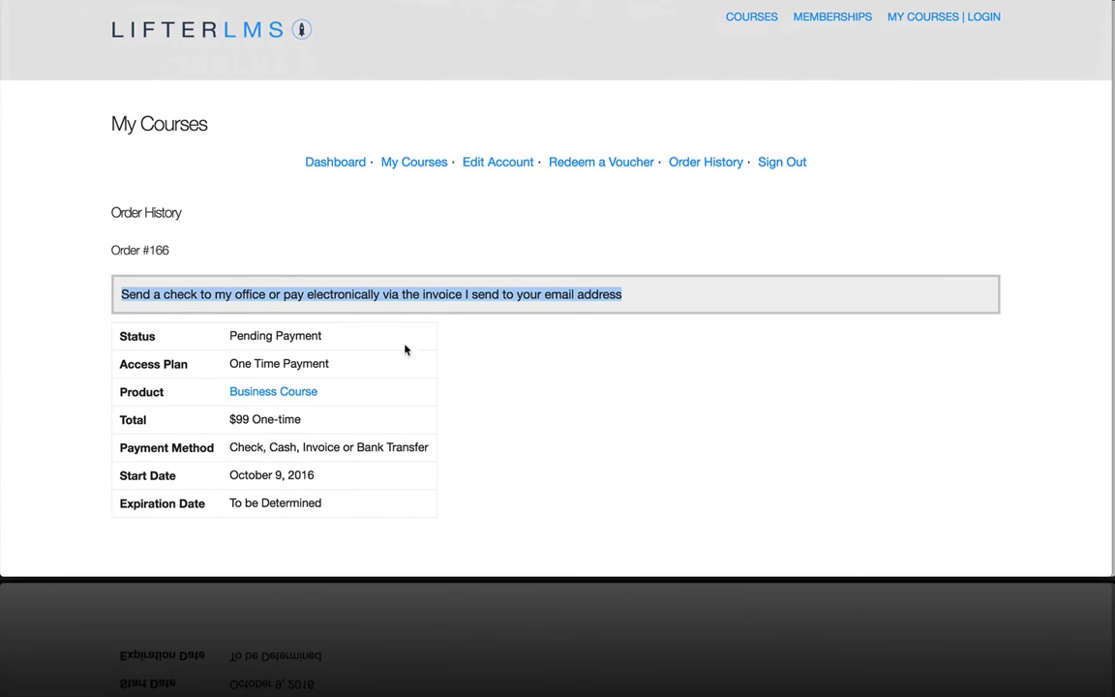
left_click(937, 16)
scroll(785, 202, "down", 1)
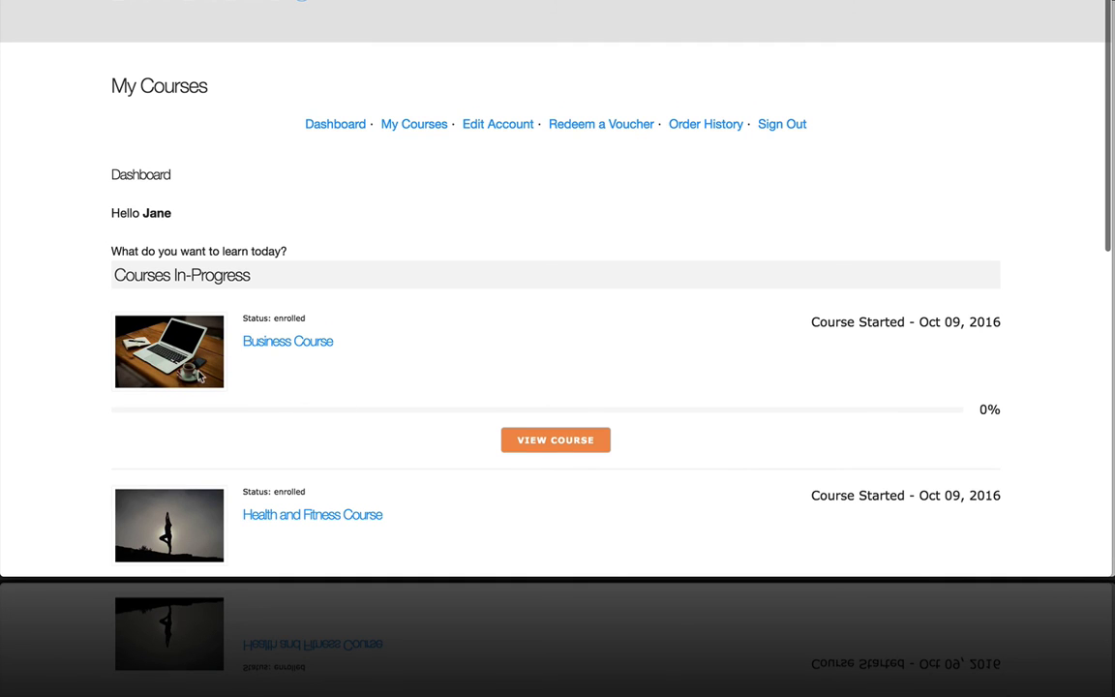
left_click(705, 123)
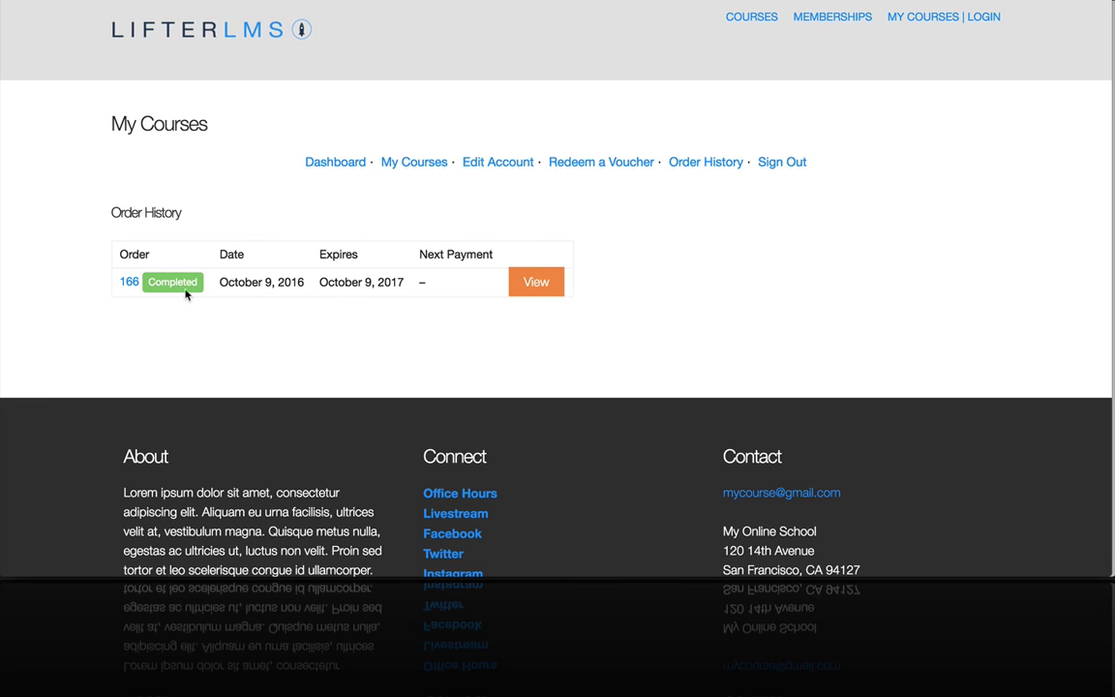
Open the enrolled Business Course and look over its lessons.
left_click(401, 166)
left_click(565, 422)
scroll(562, 423, "down", 2)
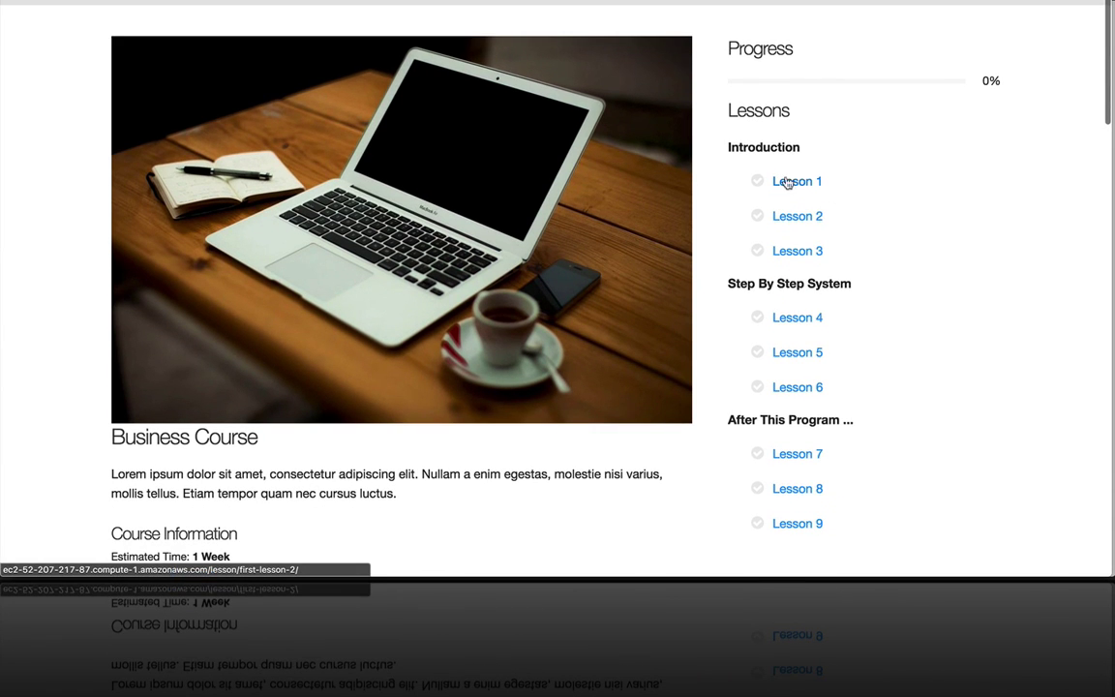
scroll(428, 318, "down", 4)
scroll(428, 318, "down", 3)
scroll(407, 360, "down", 1)
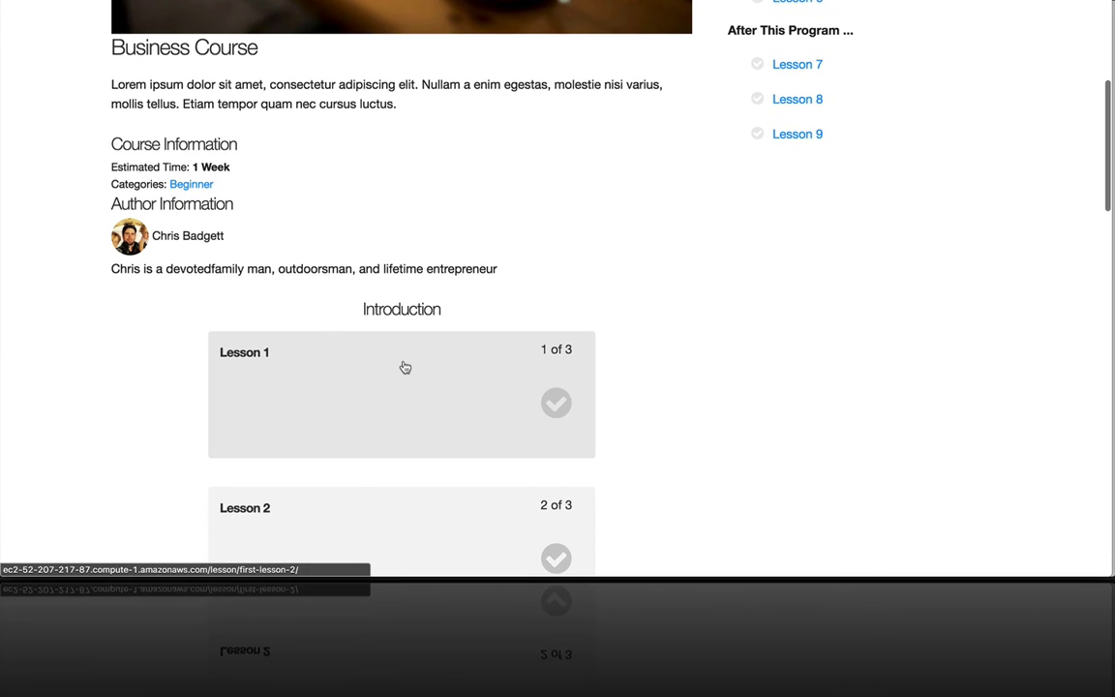
scroll(342, 145, "up", 5)
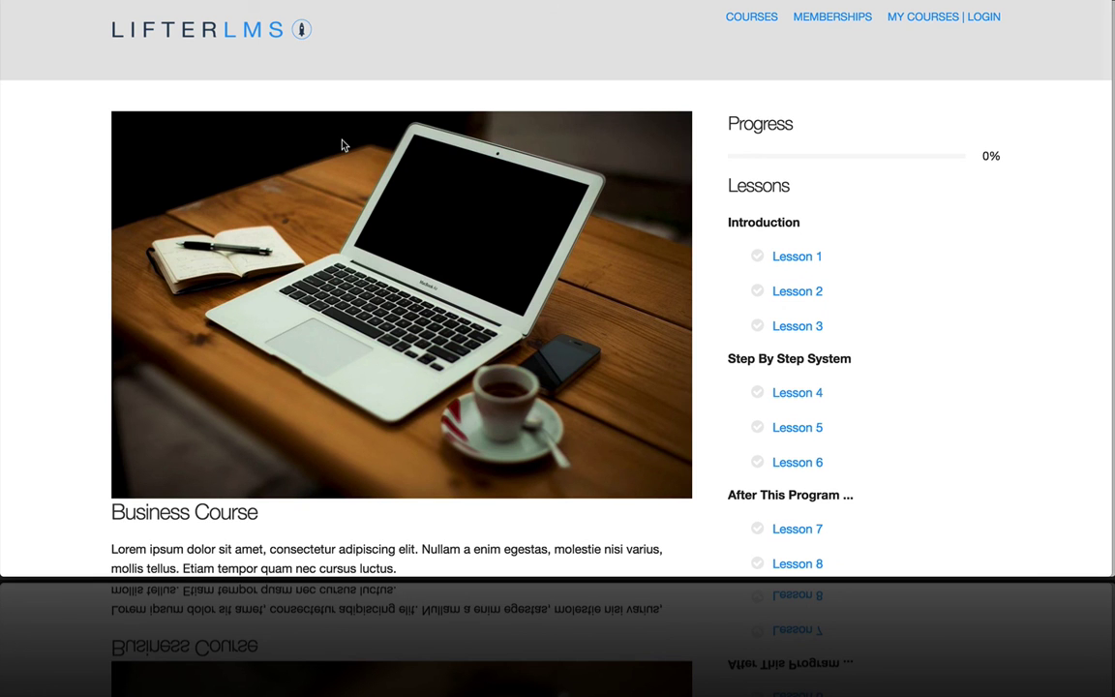